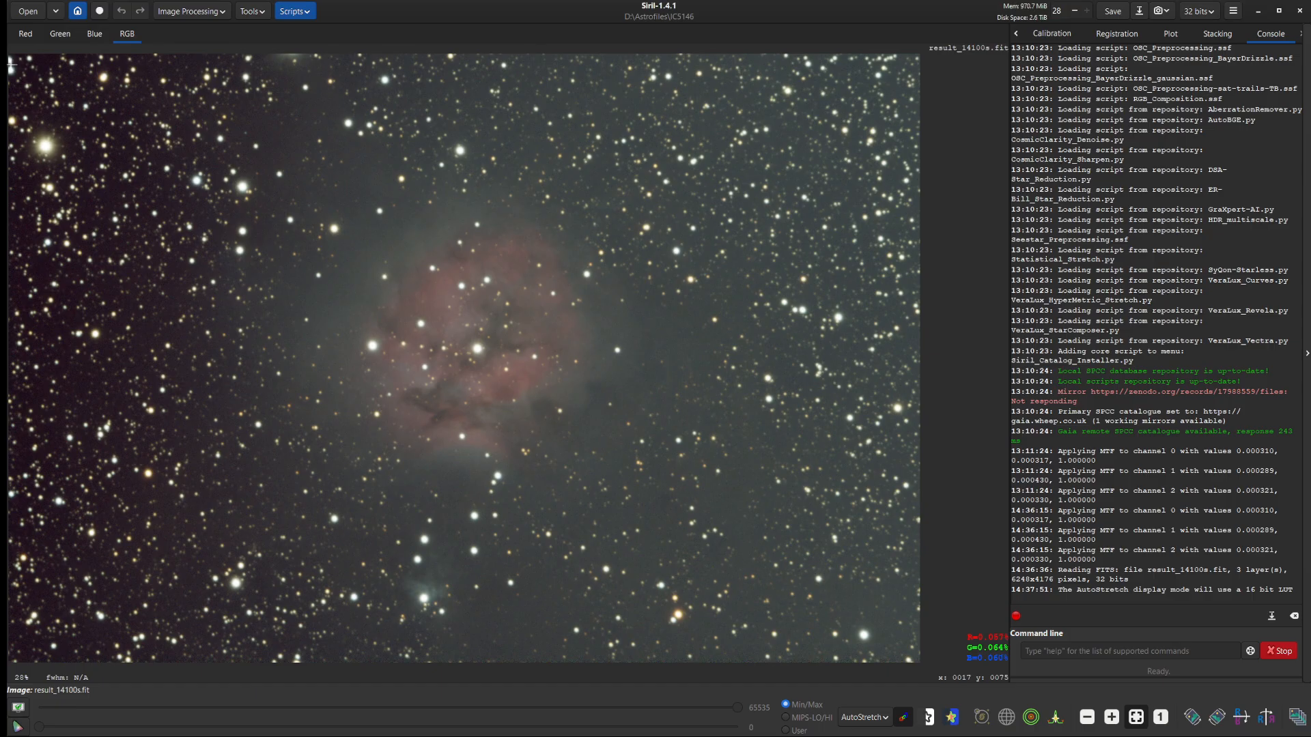
- Crop the thin border off the stacked image, keeping an area about 6188 by 4072 px
drag(9, 61, 914, 659)
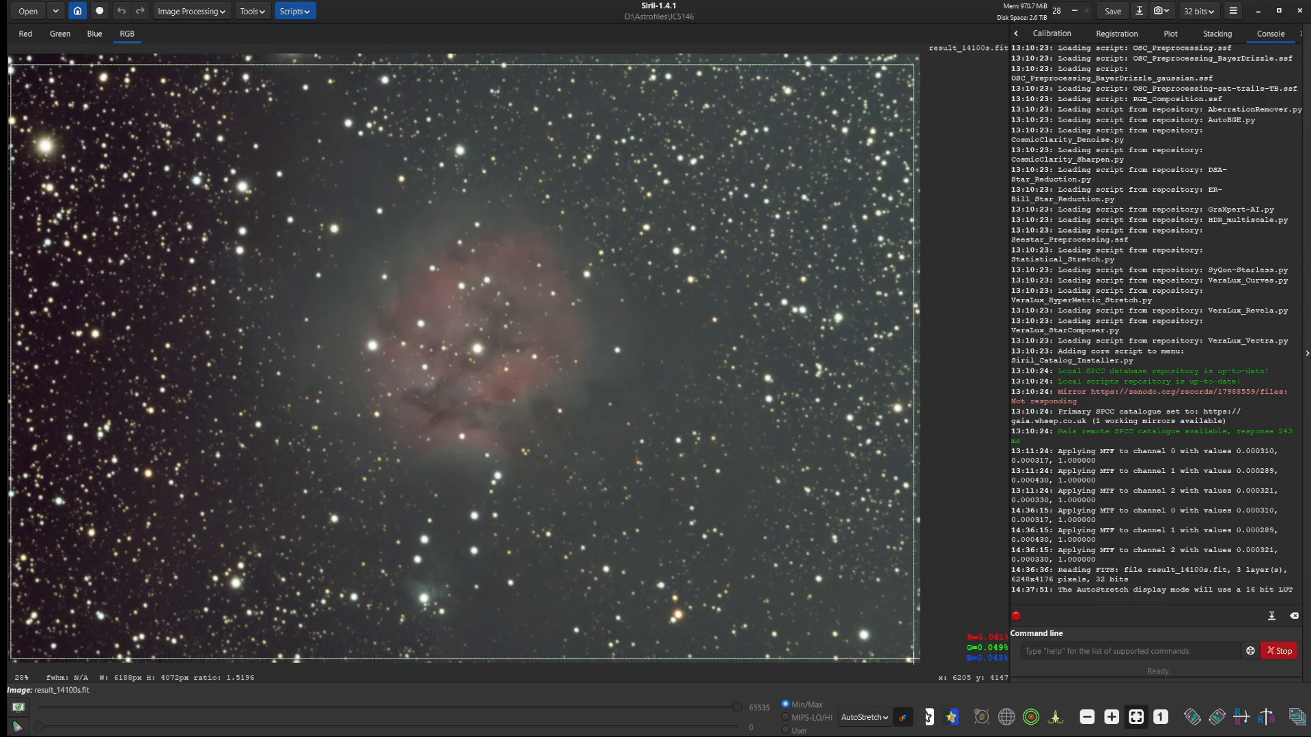
right_click(616, 137)
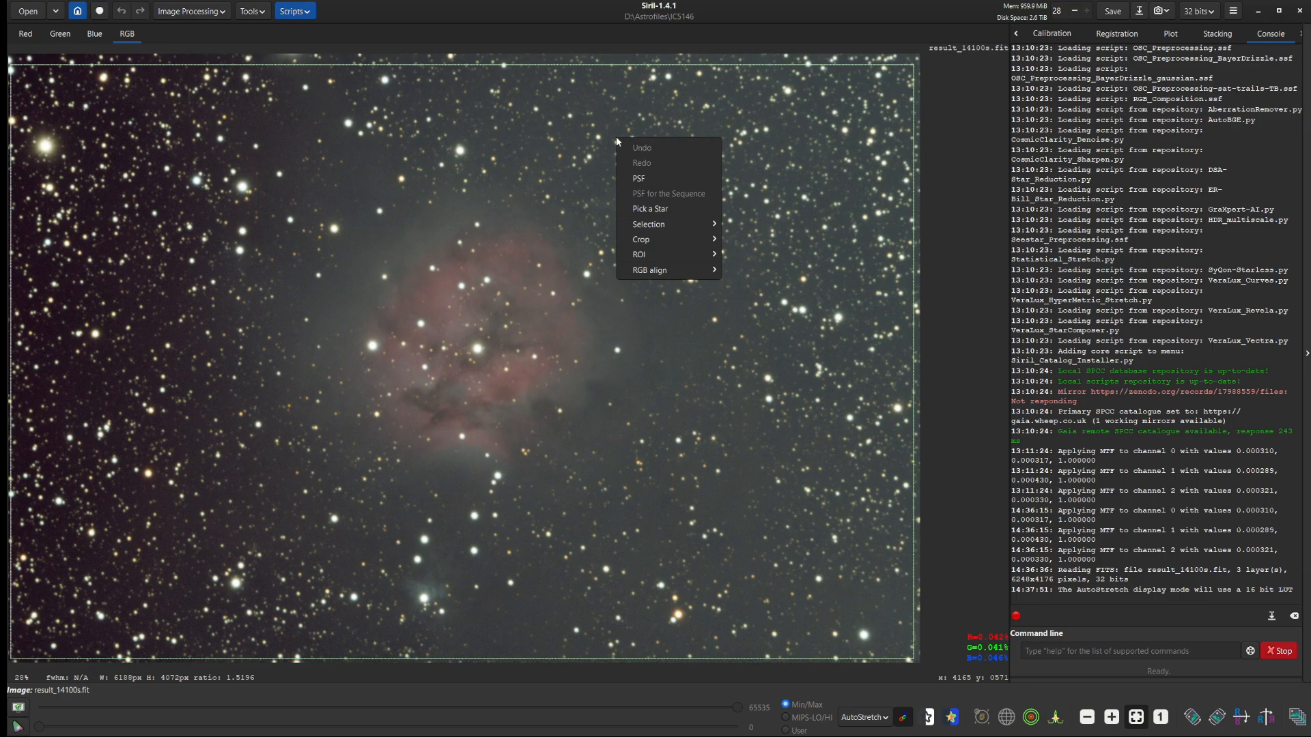
mouse_move(645, 240)
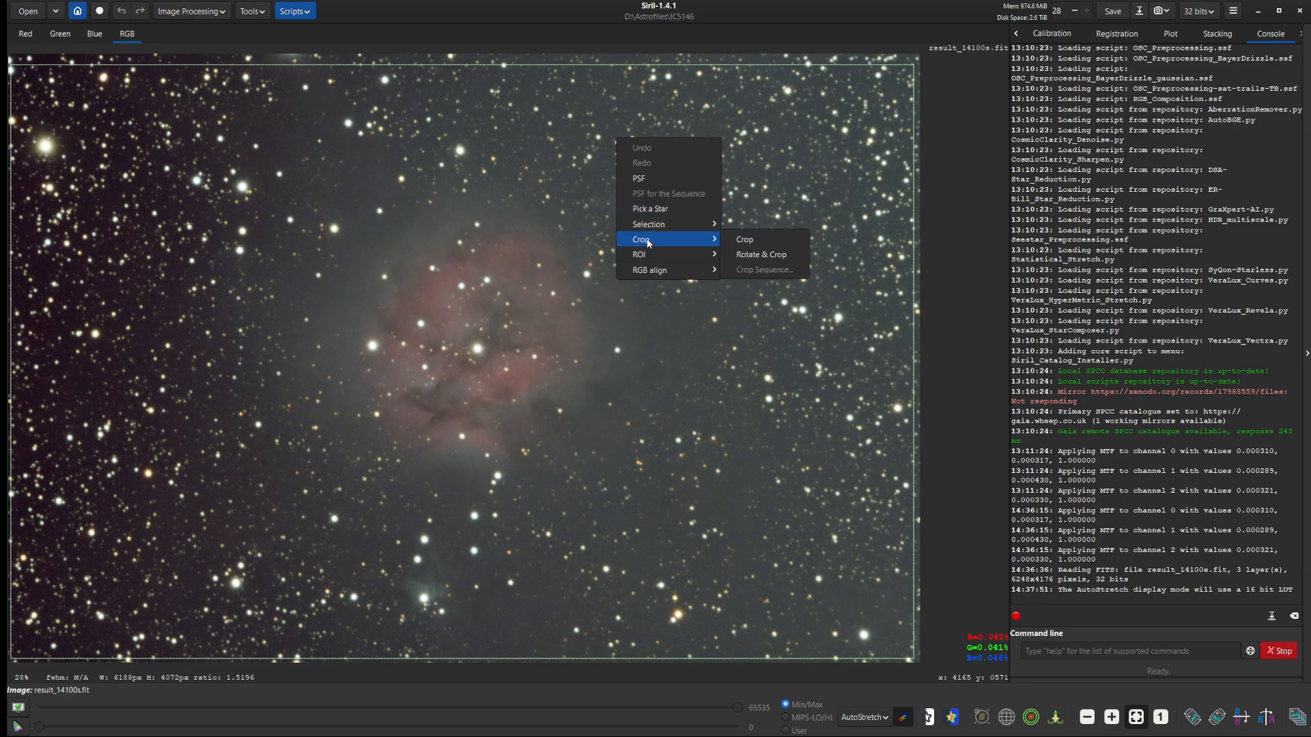
click(765, 239)
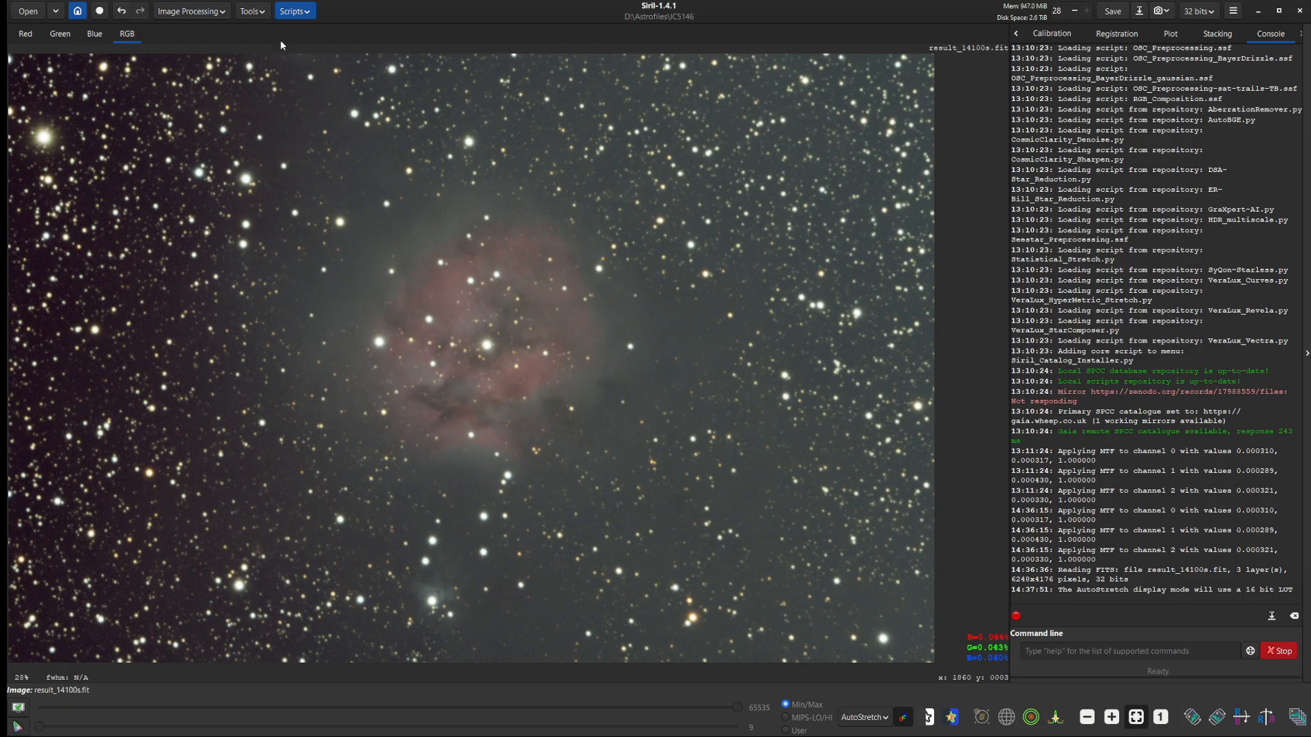
- Plate solve the image using the catalogue coordinates of ic5146, with 2350.0 mm focal length and 3.76 µm pixel size
click(262, 14)
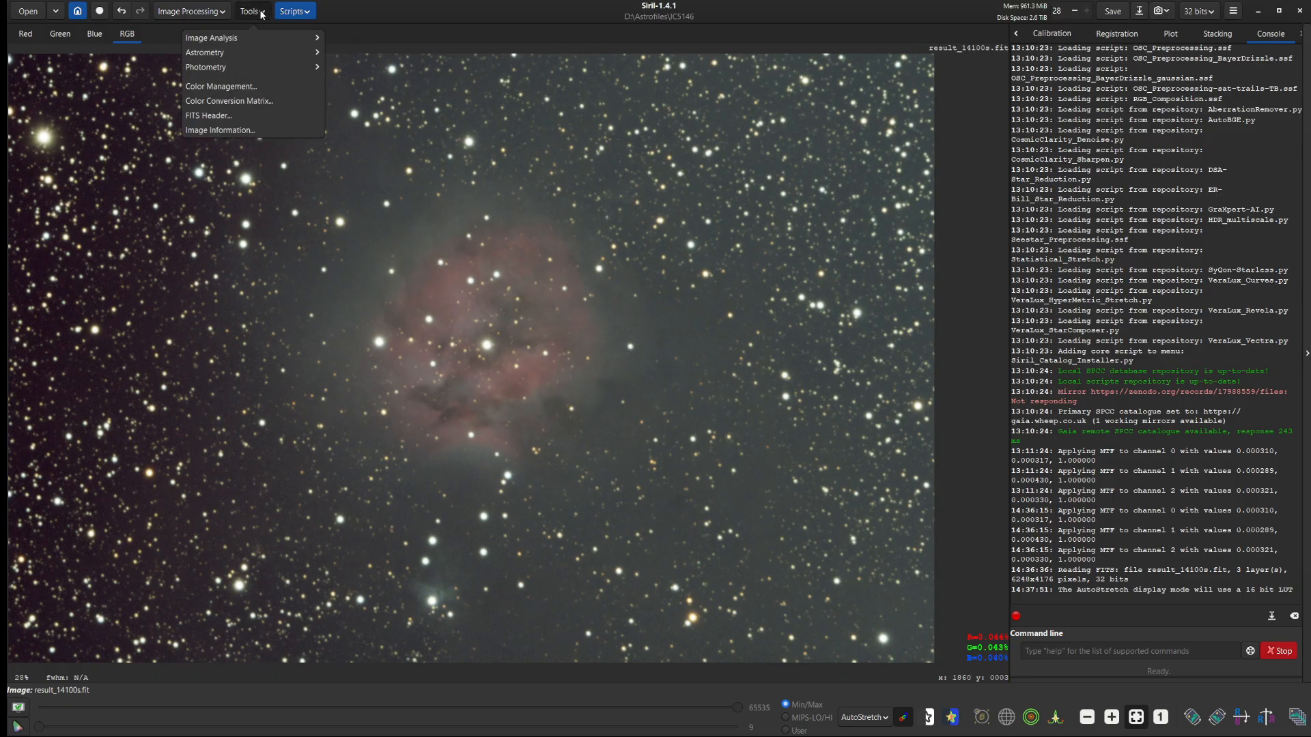
click(211, 53)
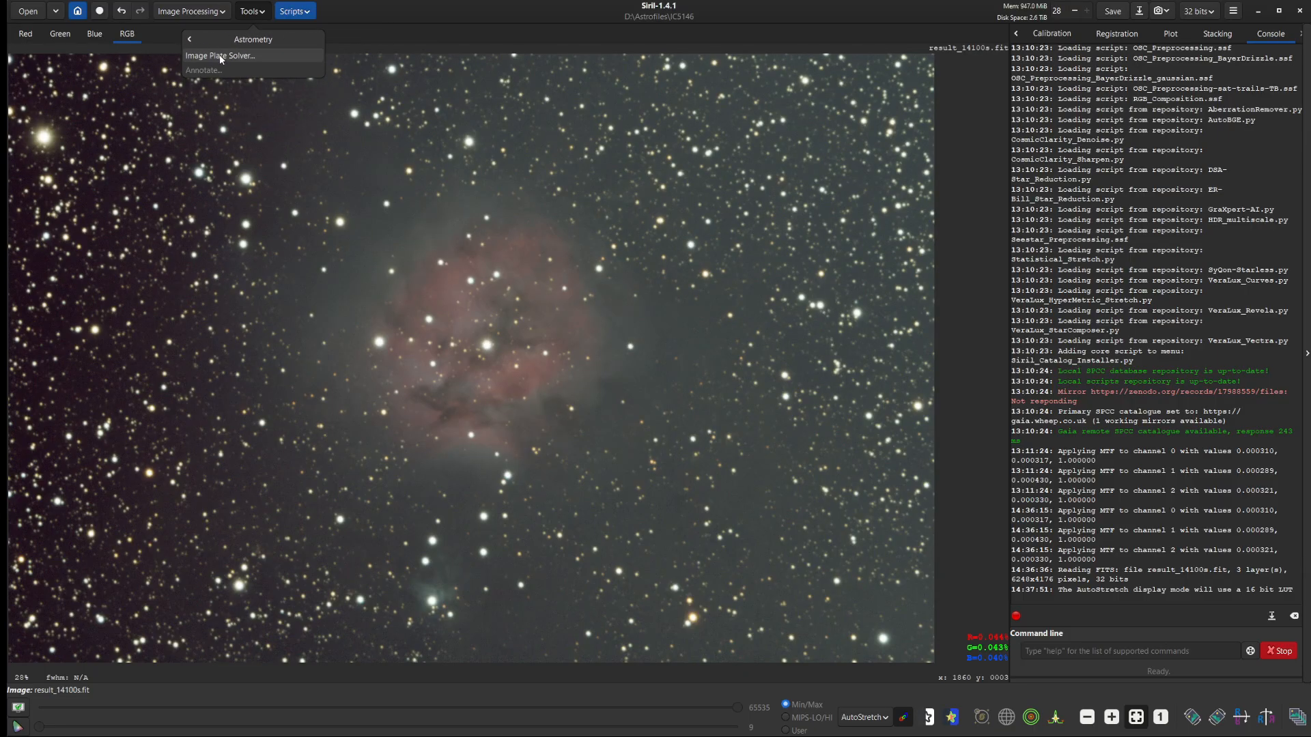
click(220, 57)
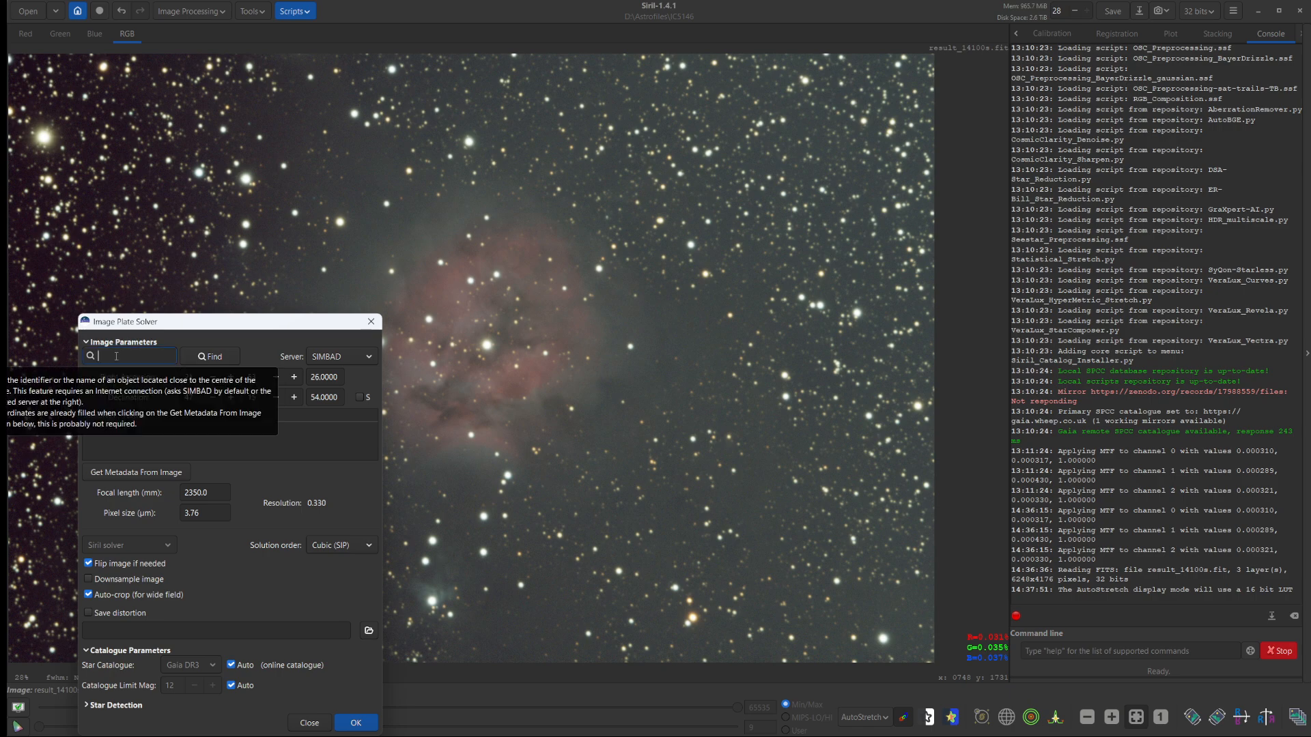
text(ic51)
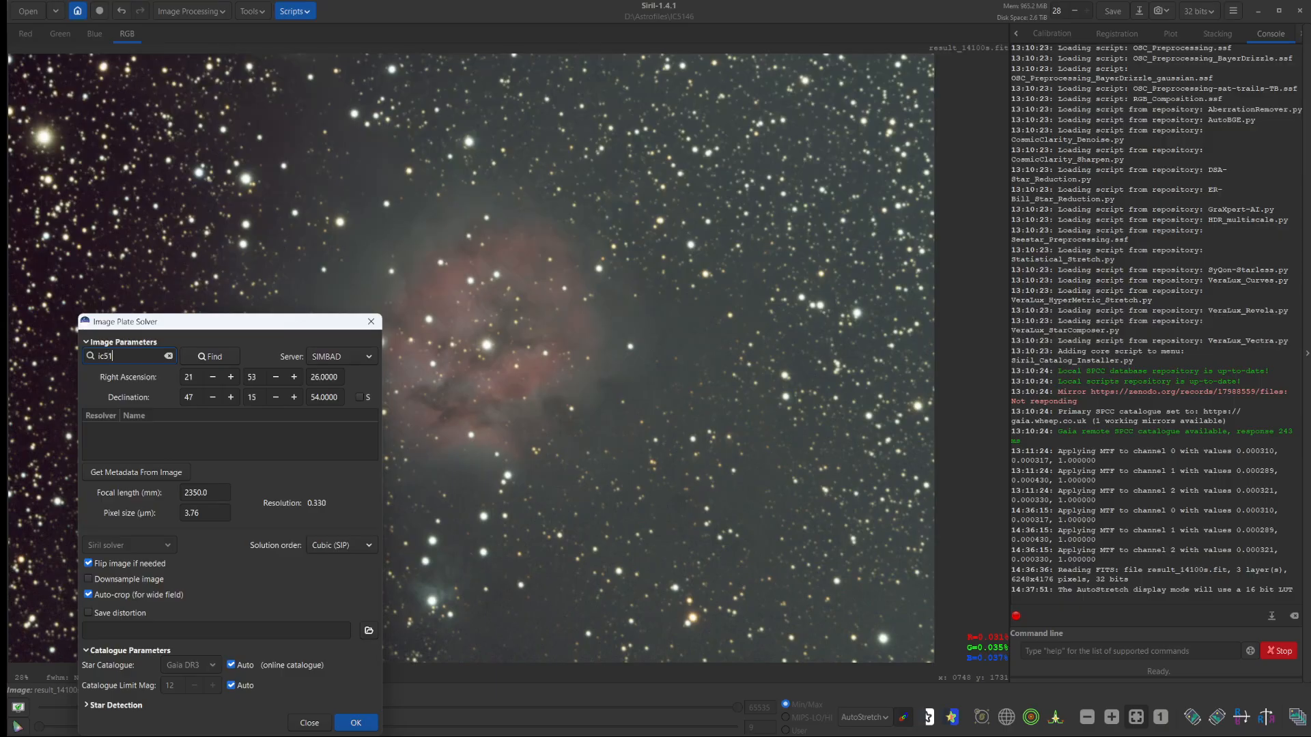
text(46)
click(211, 358)
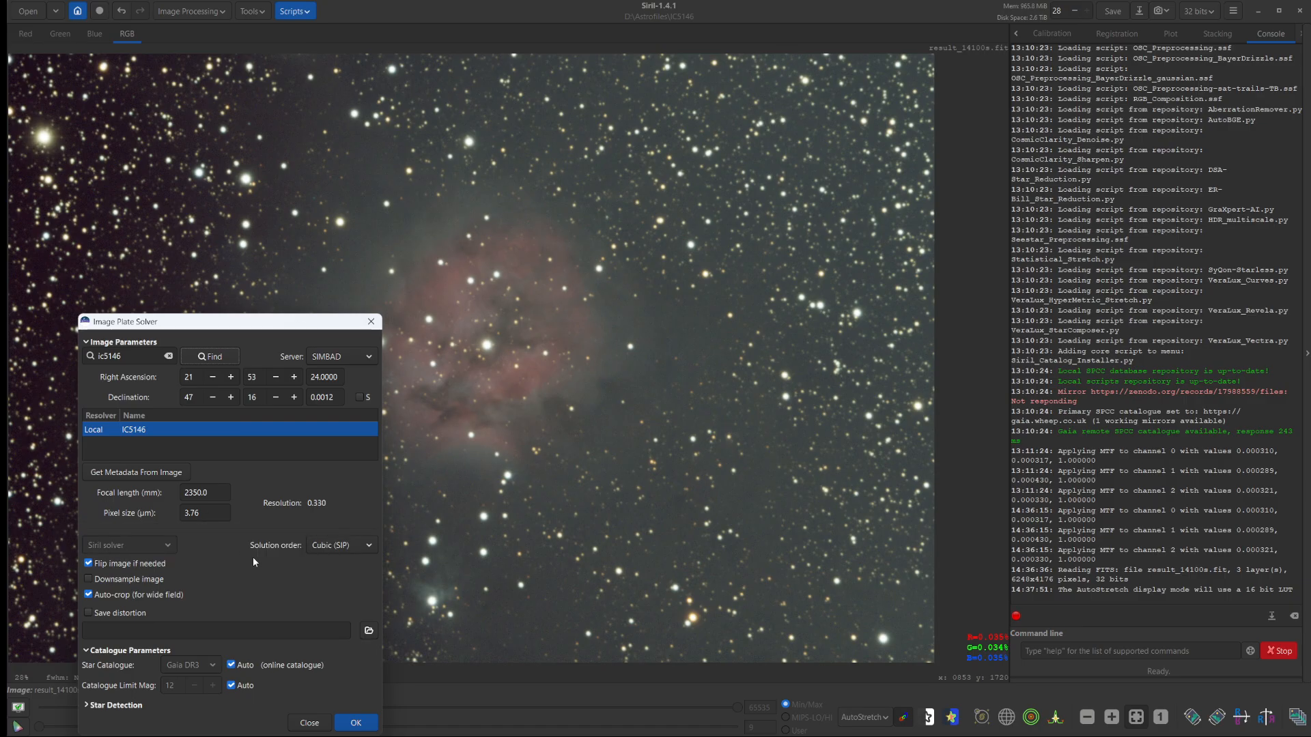
click(356, 724)
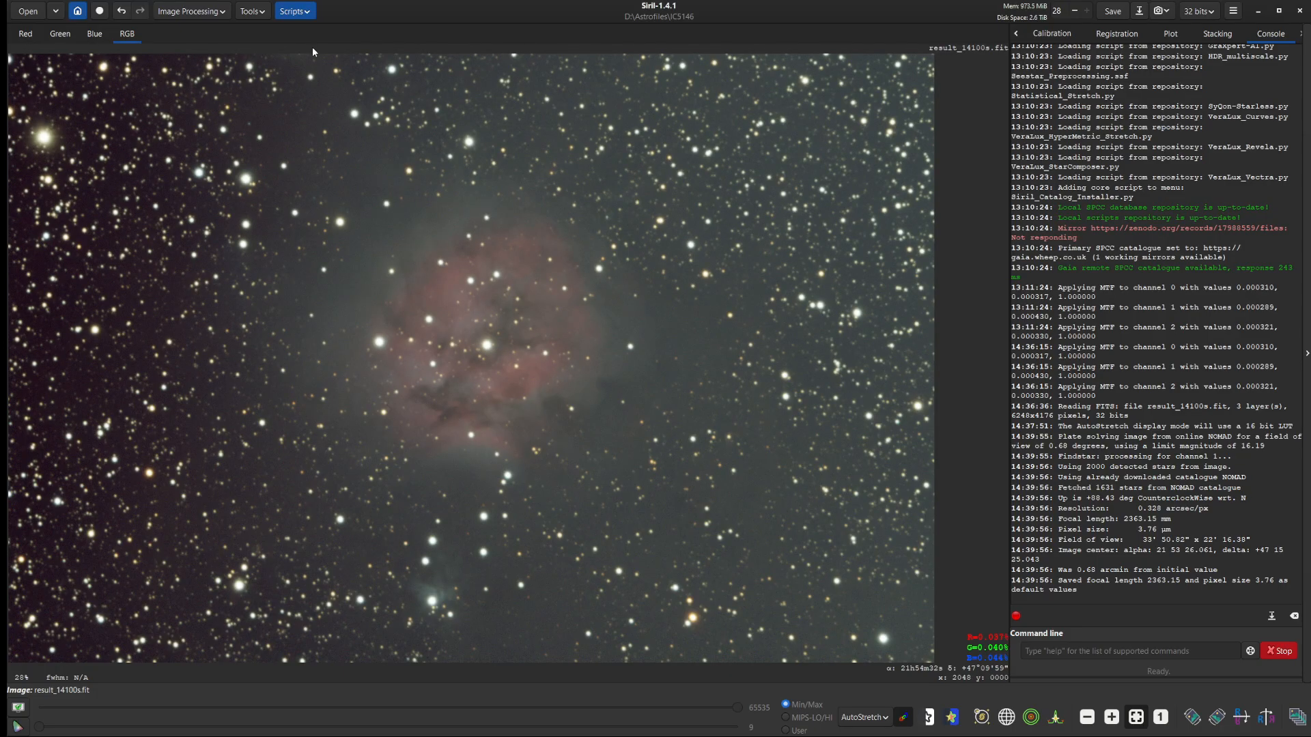
- Remove the background gradient with the AutoBGE script, using 100 sample points, polynomial degree 2 and RBF smoothness 0.10
click(294, 18)
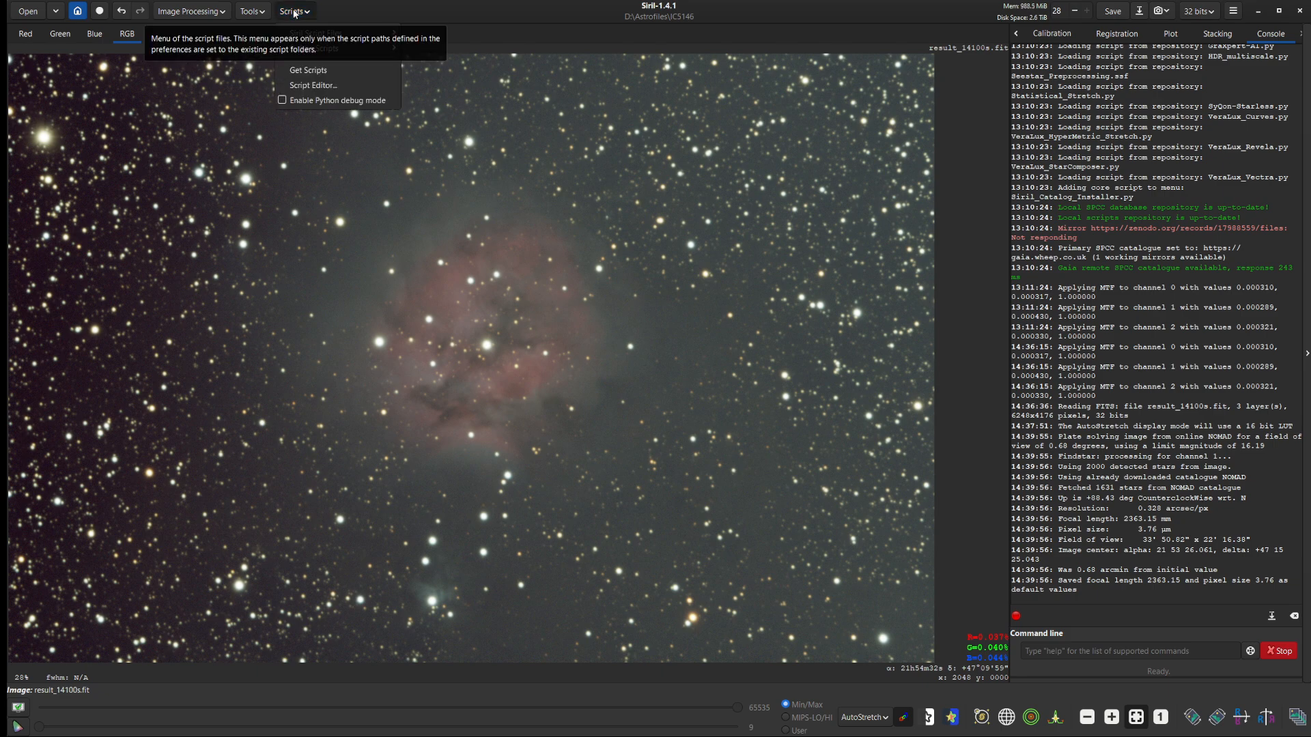
mouse_move(325, 51)
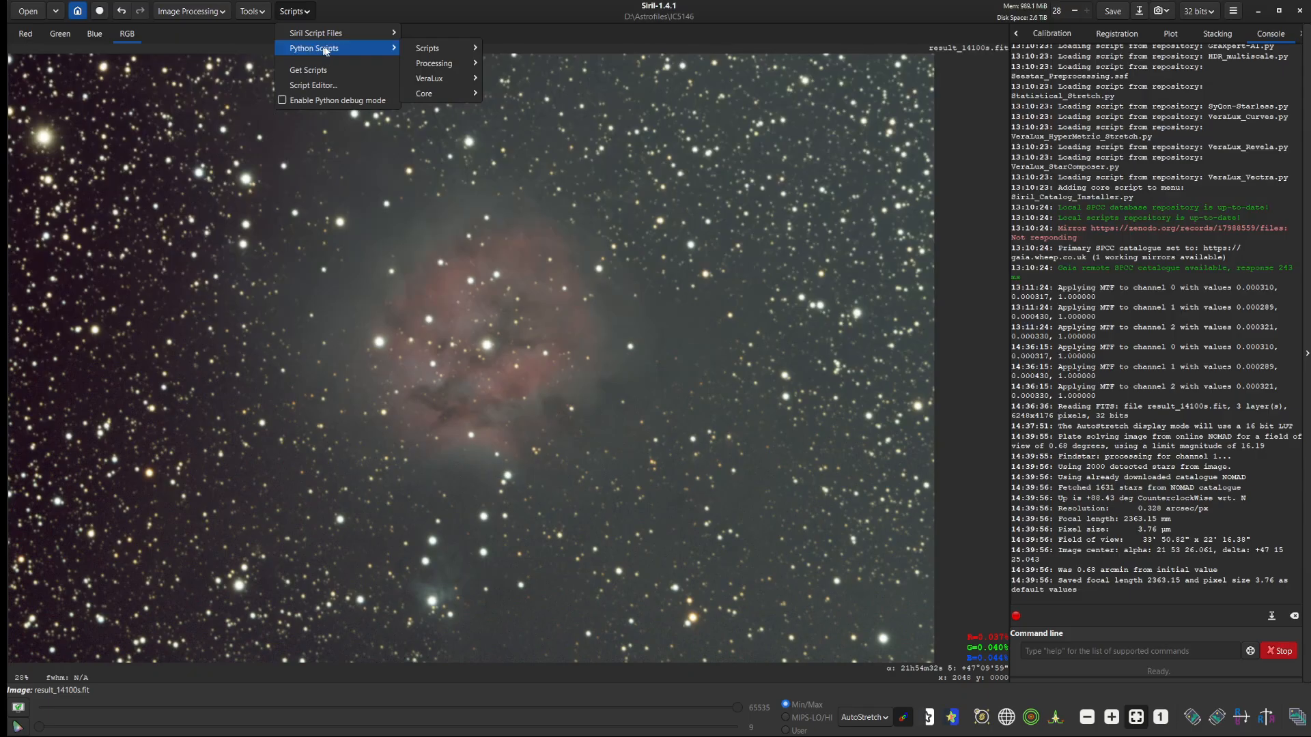
mouse_move(458, 65)
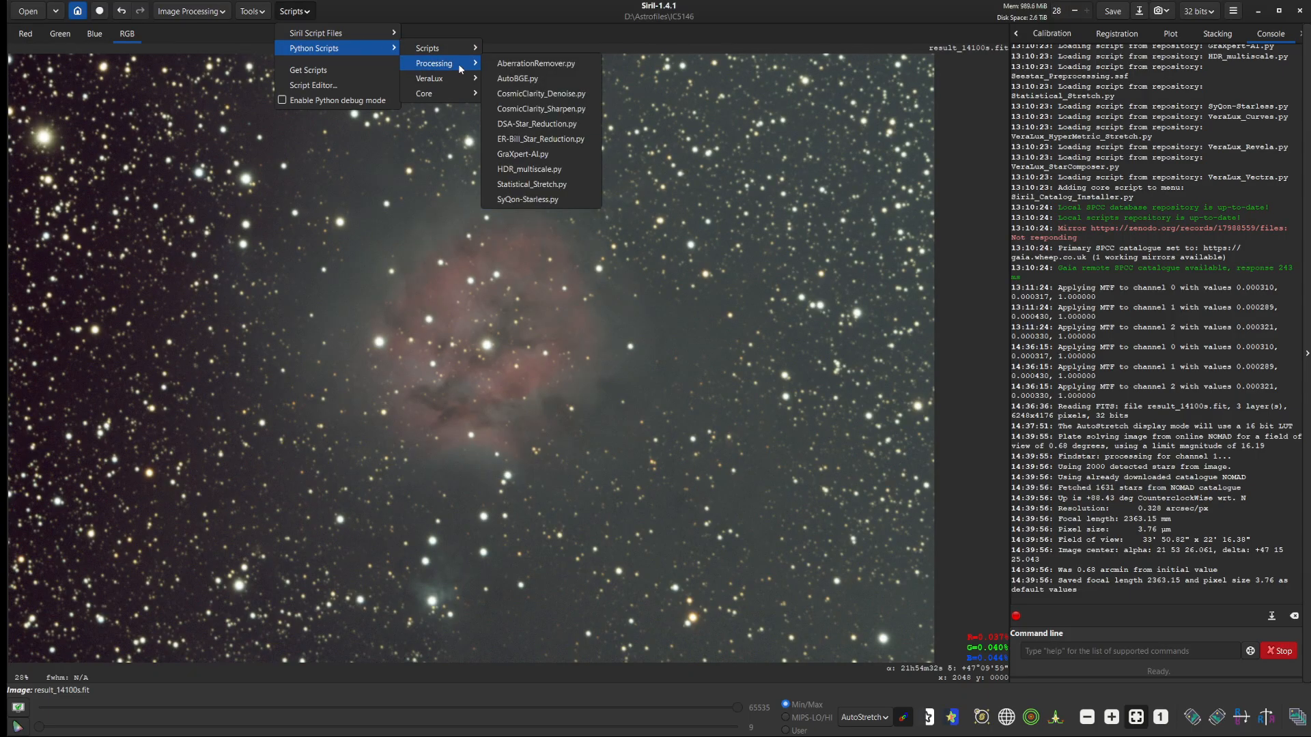
click(507, 80)
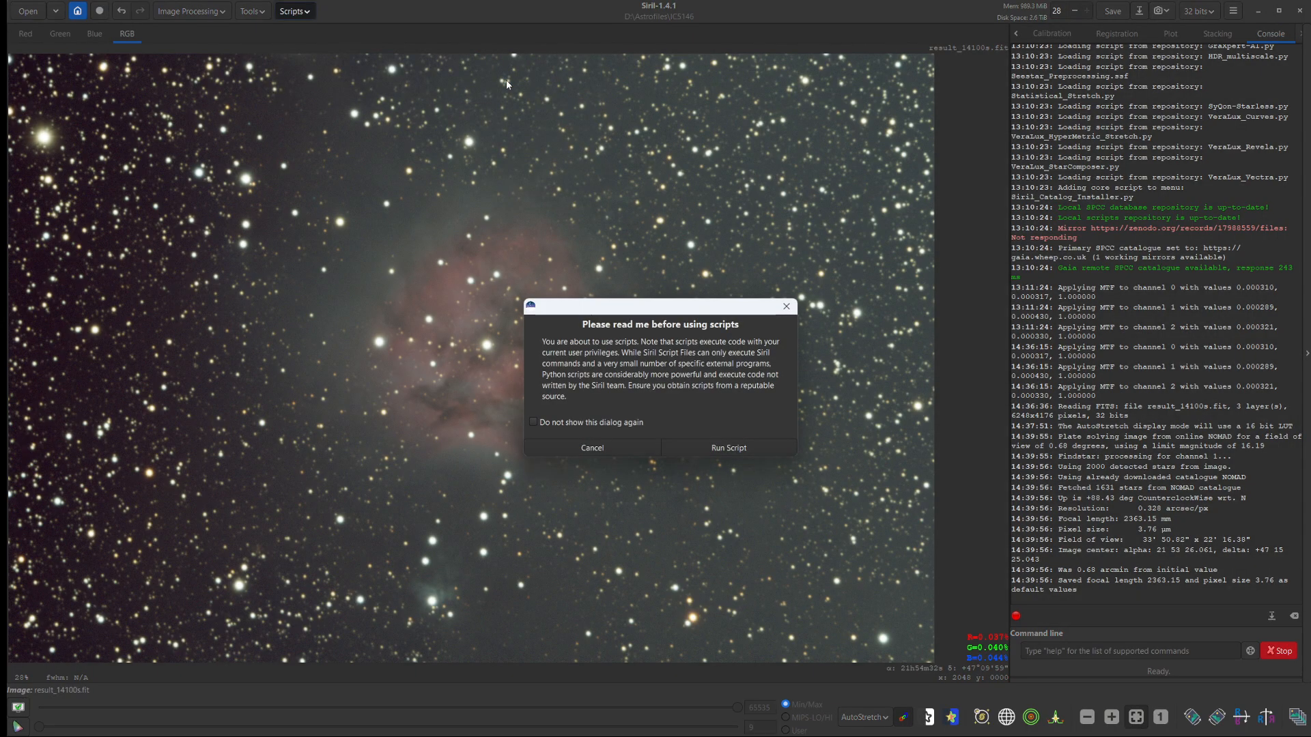
click(728, 446)
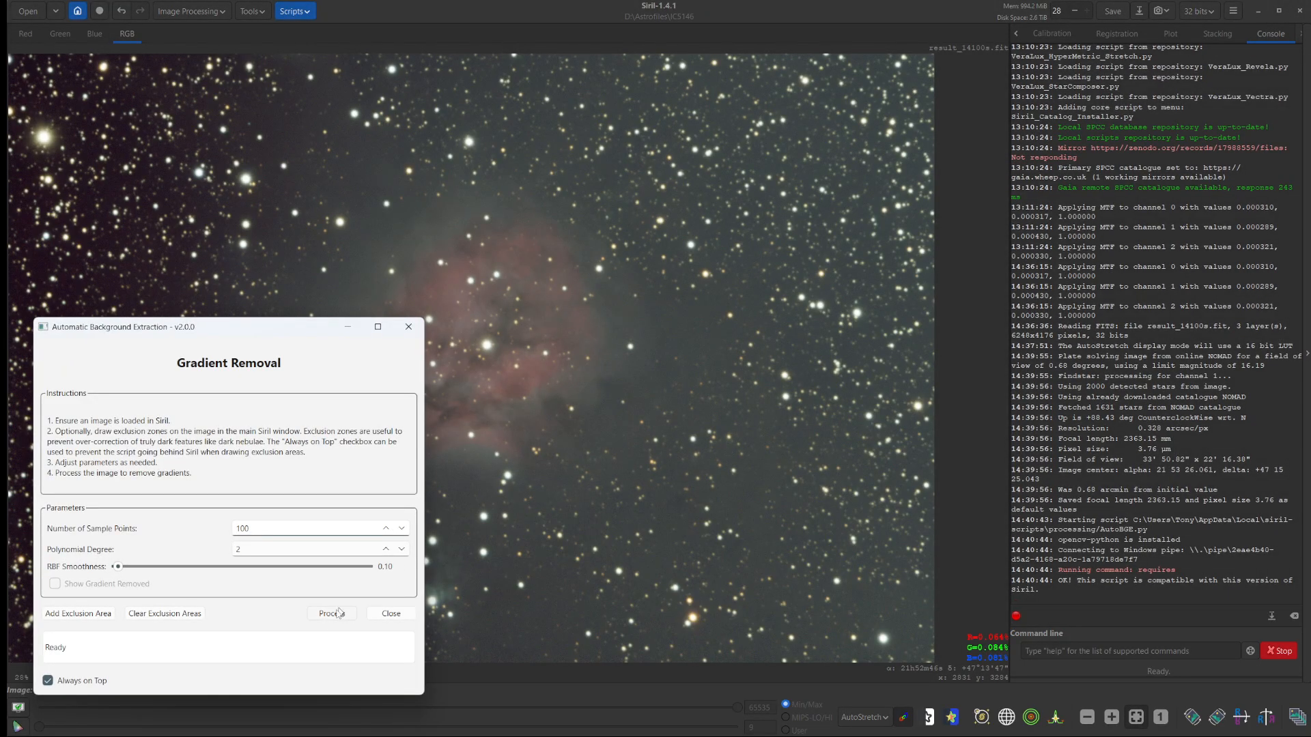
click(331, 611)
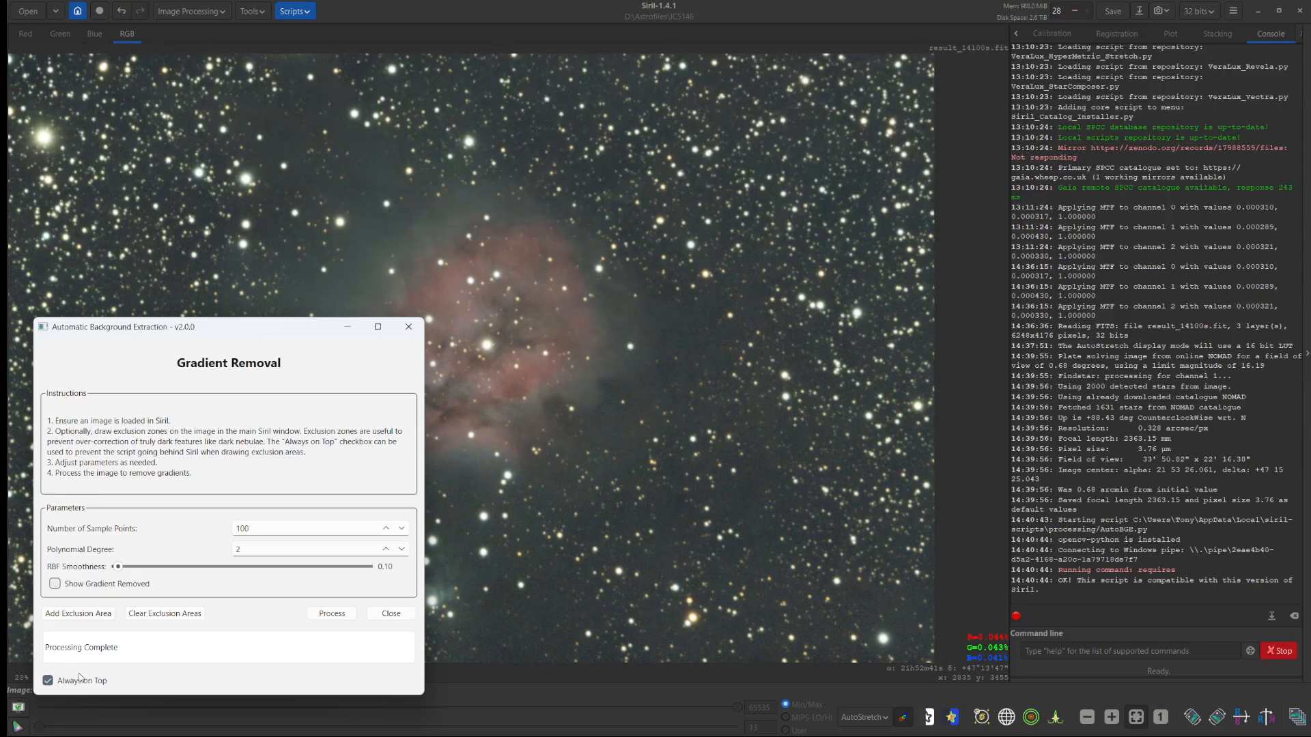
click(349, 330)
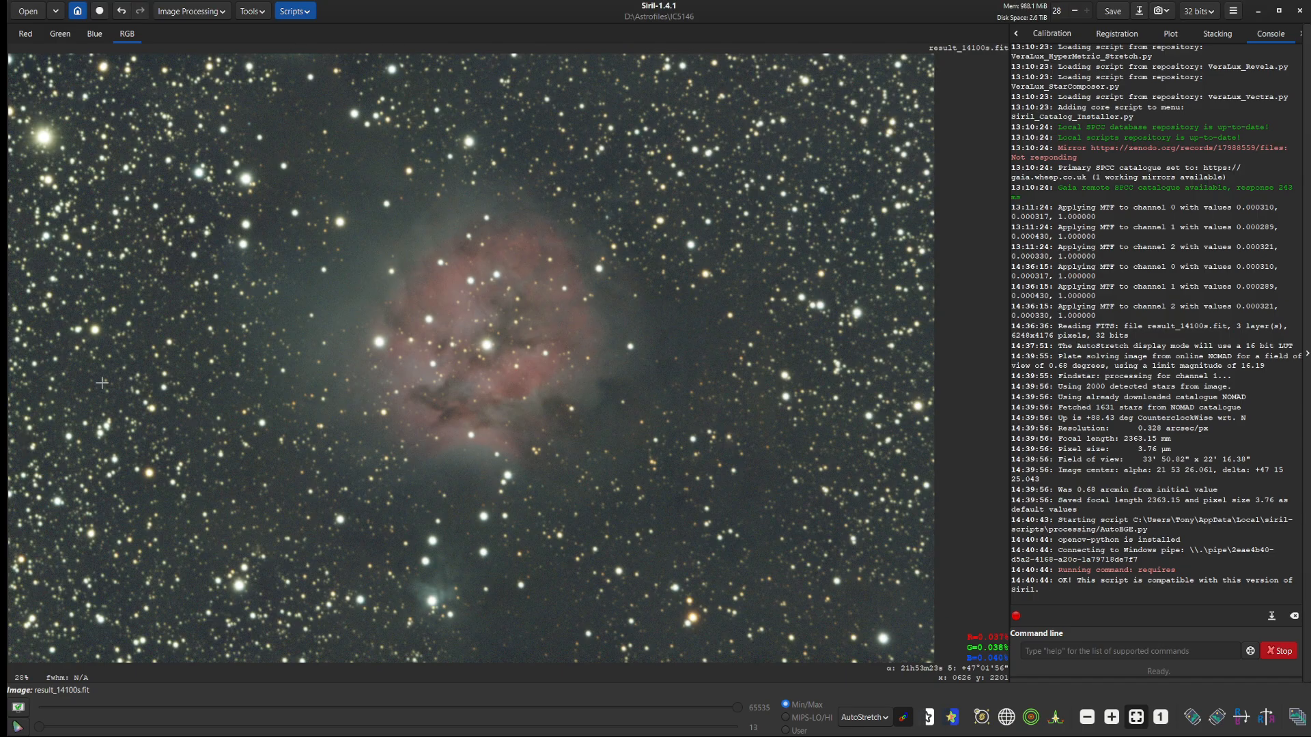
- Run Spectrophotometric Color Calibration with Average Spiral Galaxy white reference, Sony IMX571 sensor, UV/IR Block filter and the local Gaia DR3 catalogue
click(185, 12)
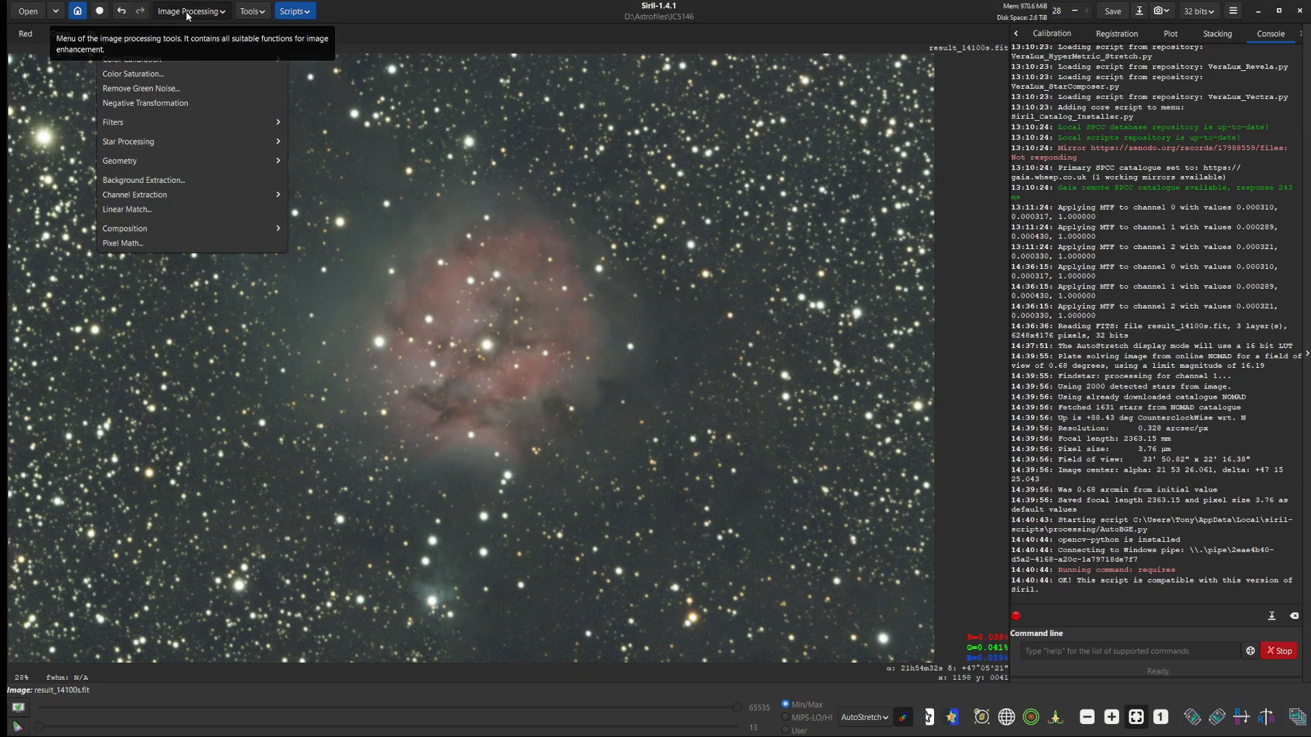
click(129, 59)
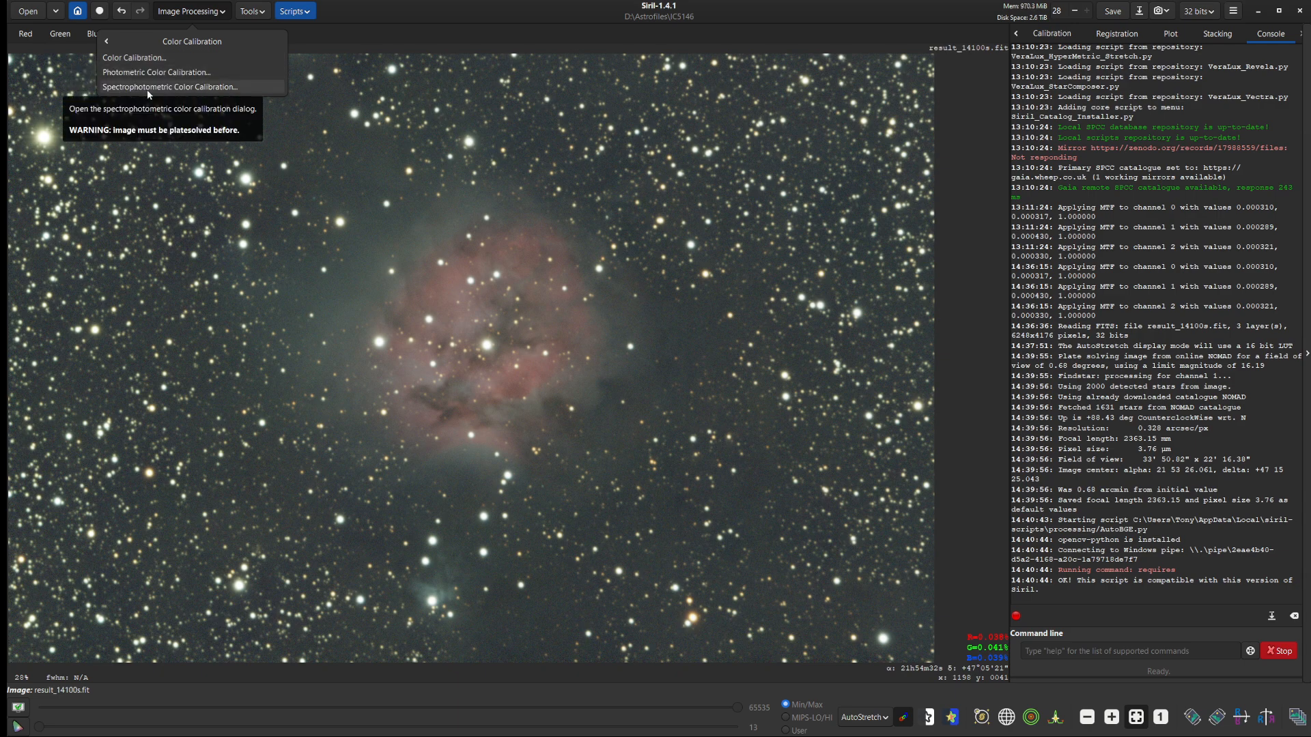
click(179, 86)
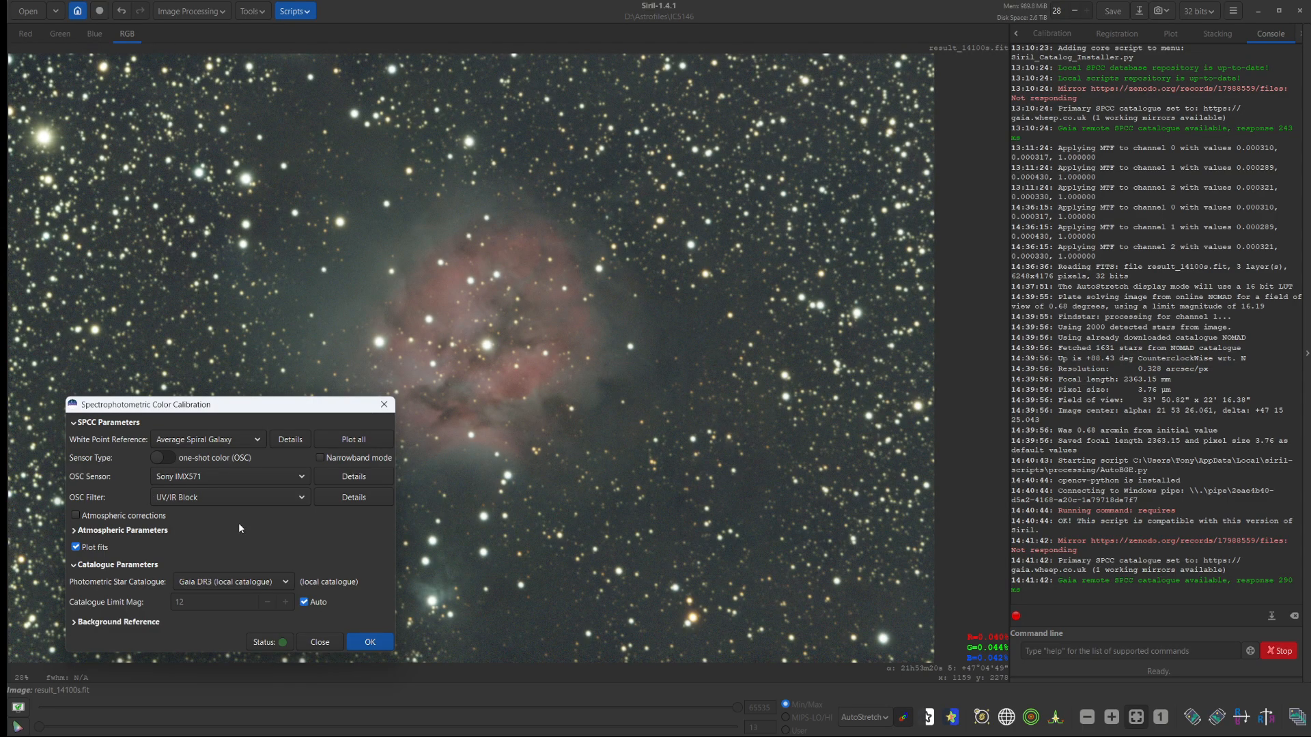
click(371, 643)
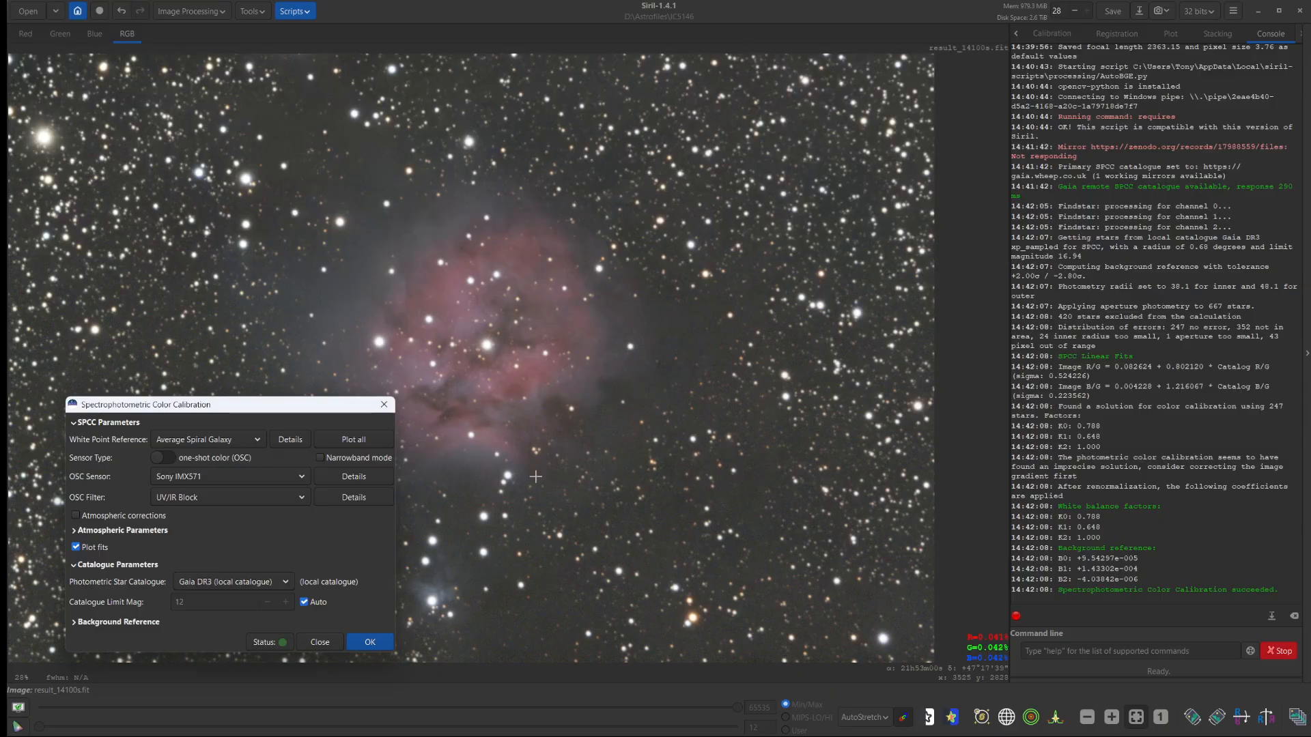
click(321, 642)
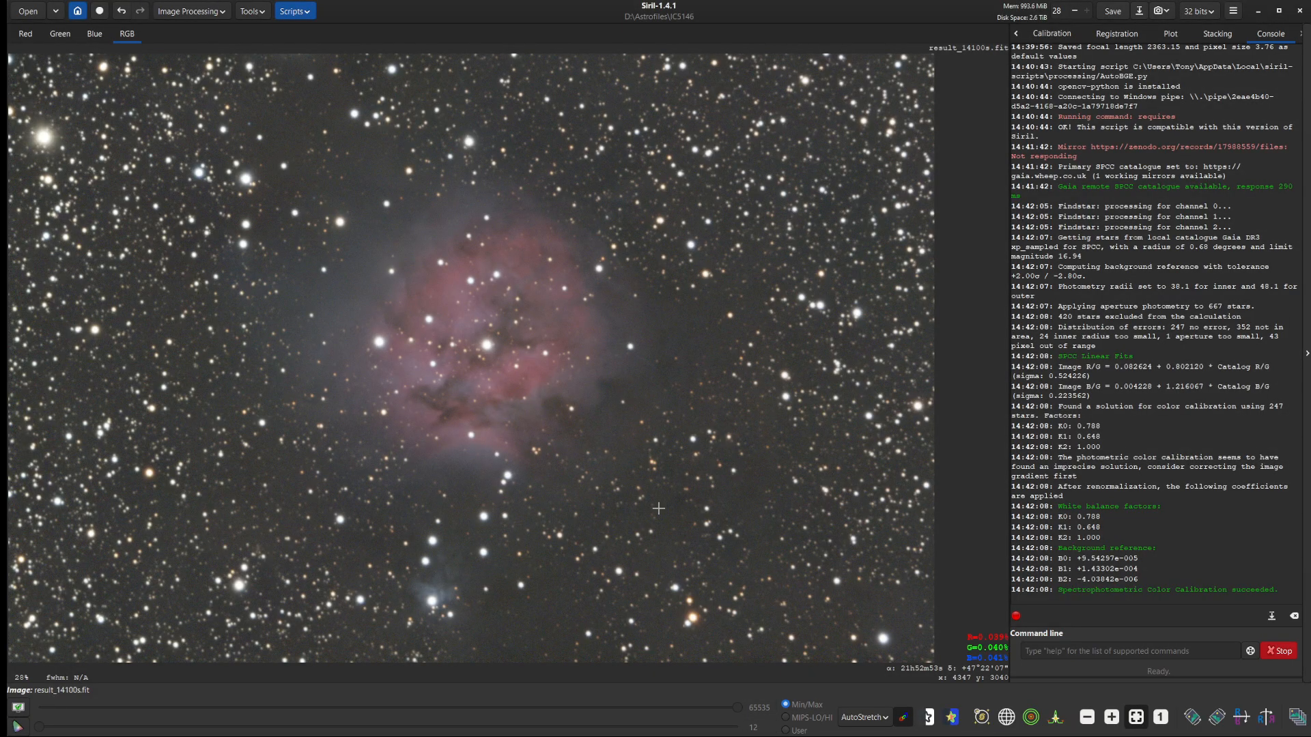
- Remove green noise from the image with Average Neutral protection and lightness preserved
click(193, 11)
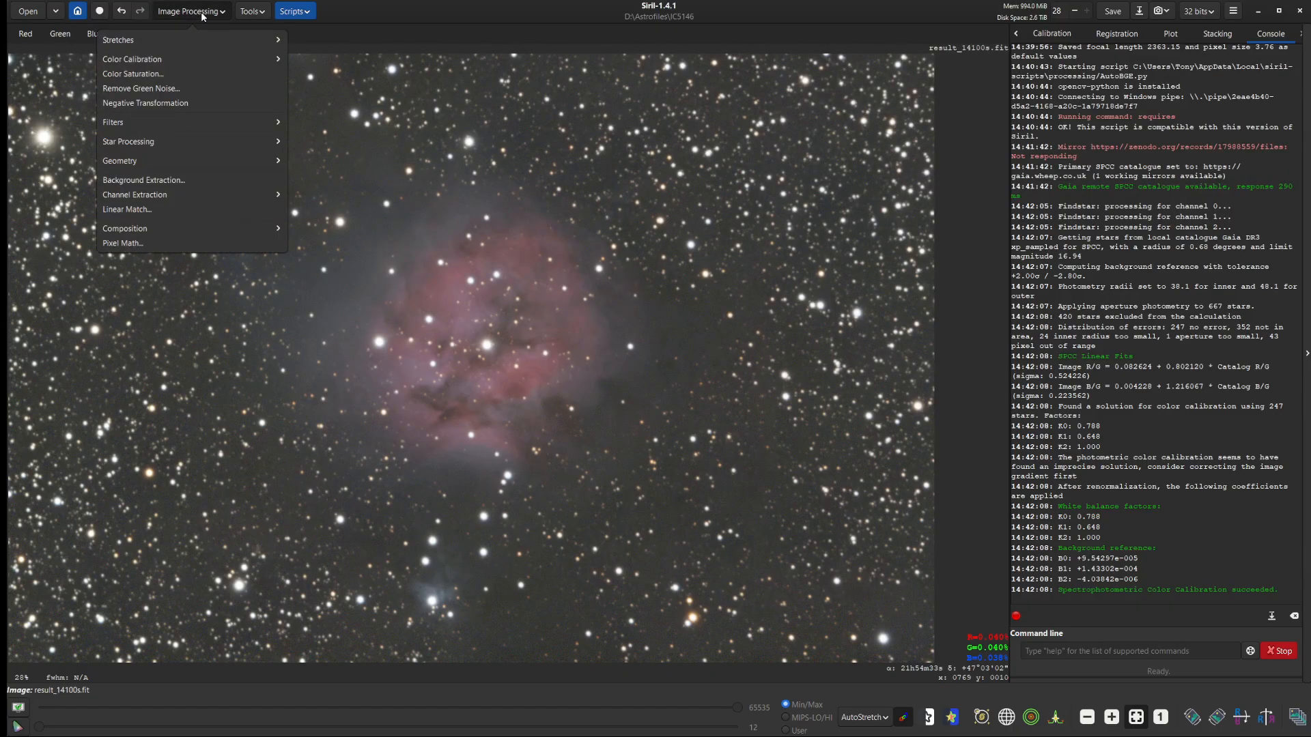
click(133, 89)
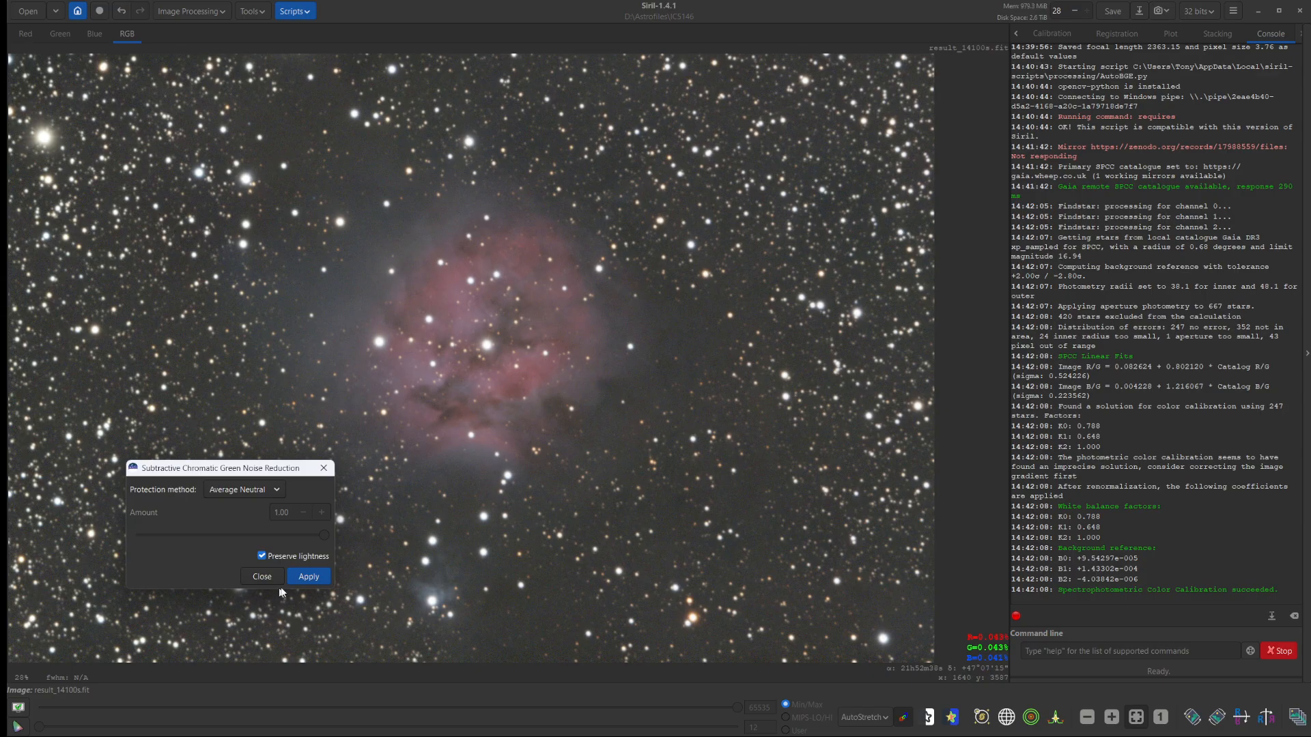
click(300, 577)
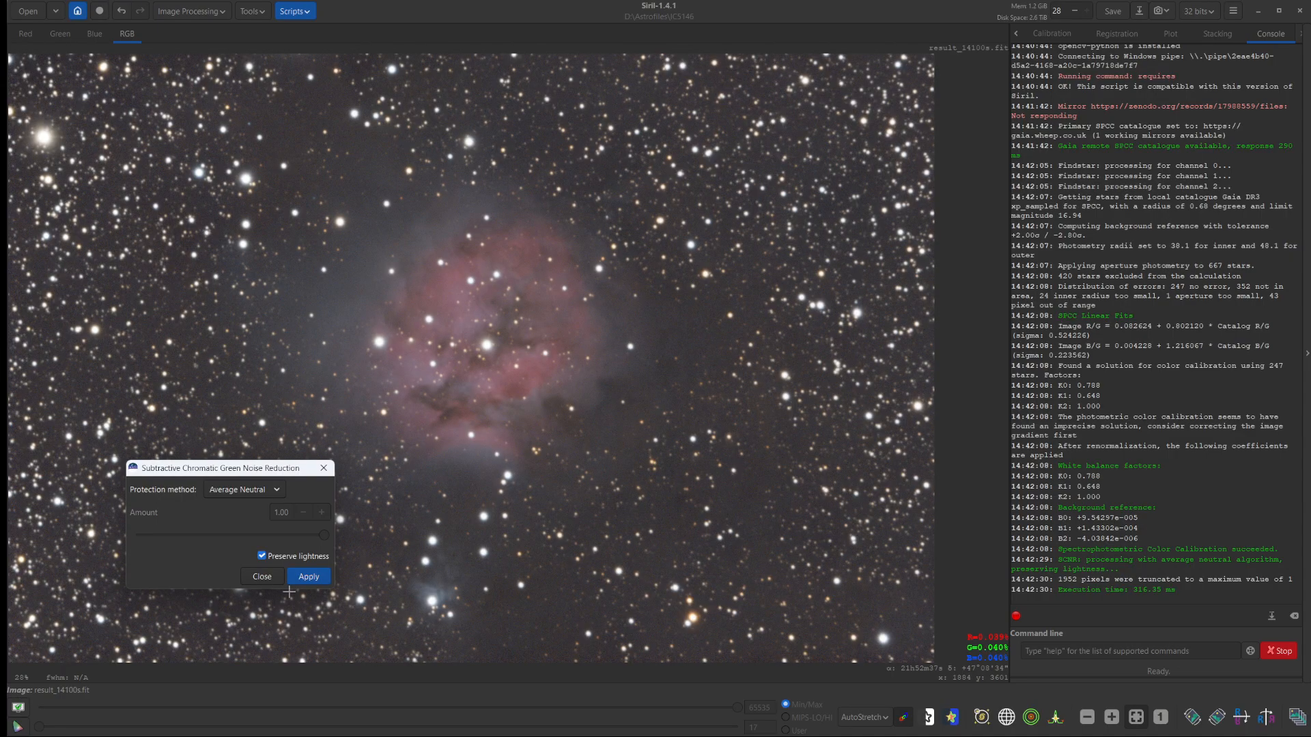
click(261, 576)
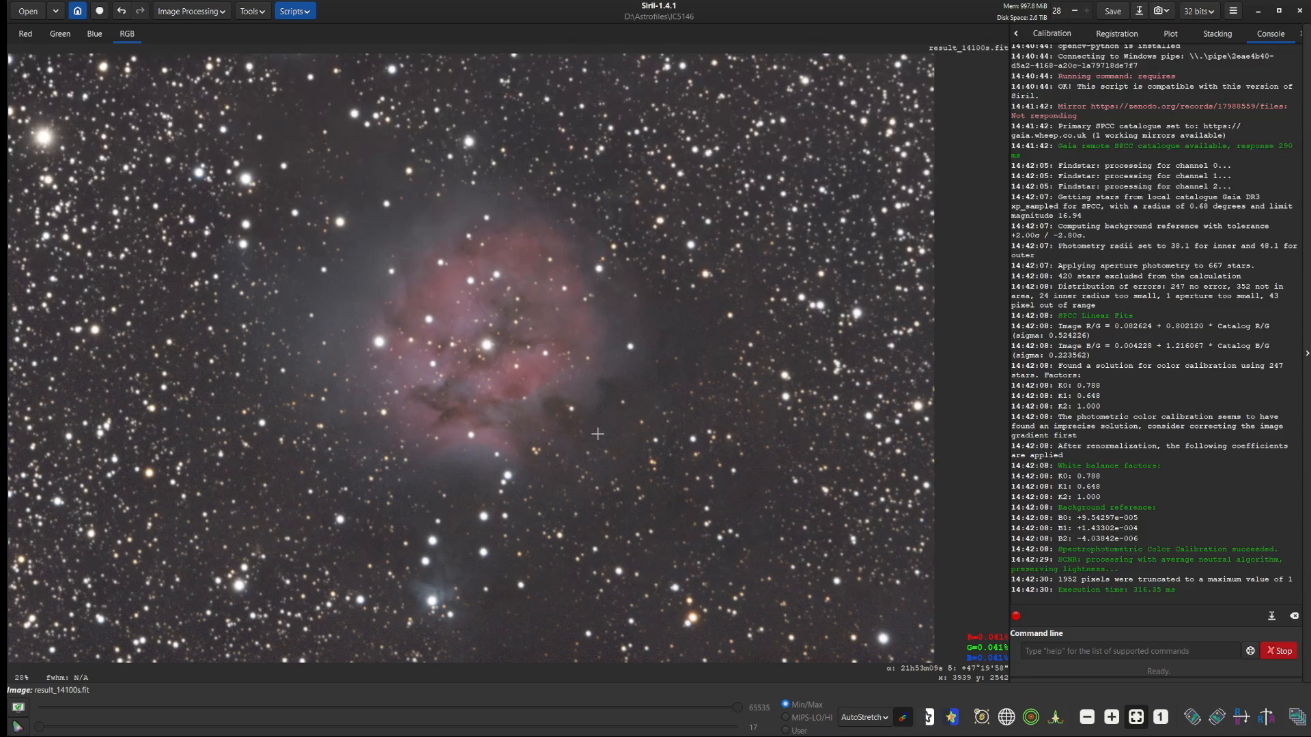
- Sharpen stars and nebula with the CosmicClarity_Sharpen script in Both mode, stellar and non-stellar amounts 0.50, non-stellar strength 3, PSF autodetected
scroll(597, 434, up, 3)
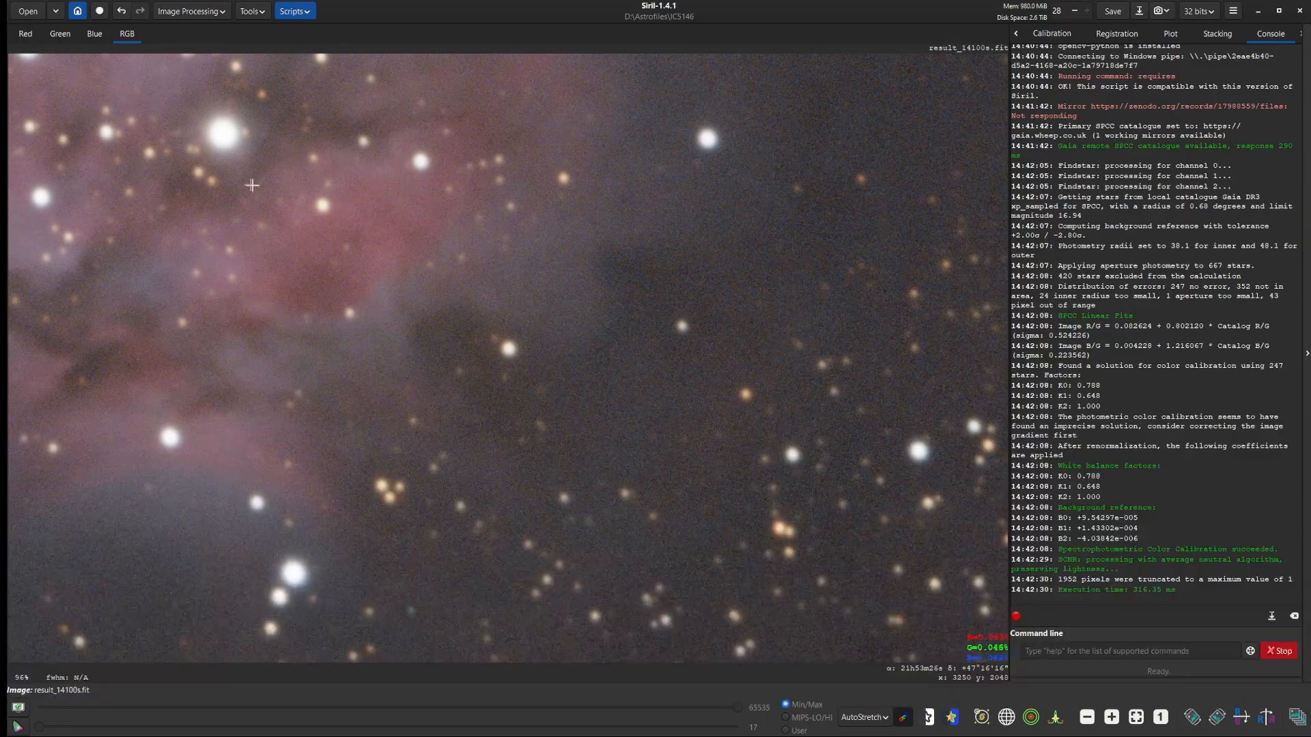
click(294, 11)
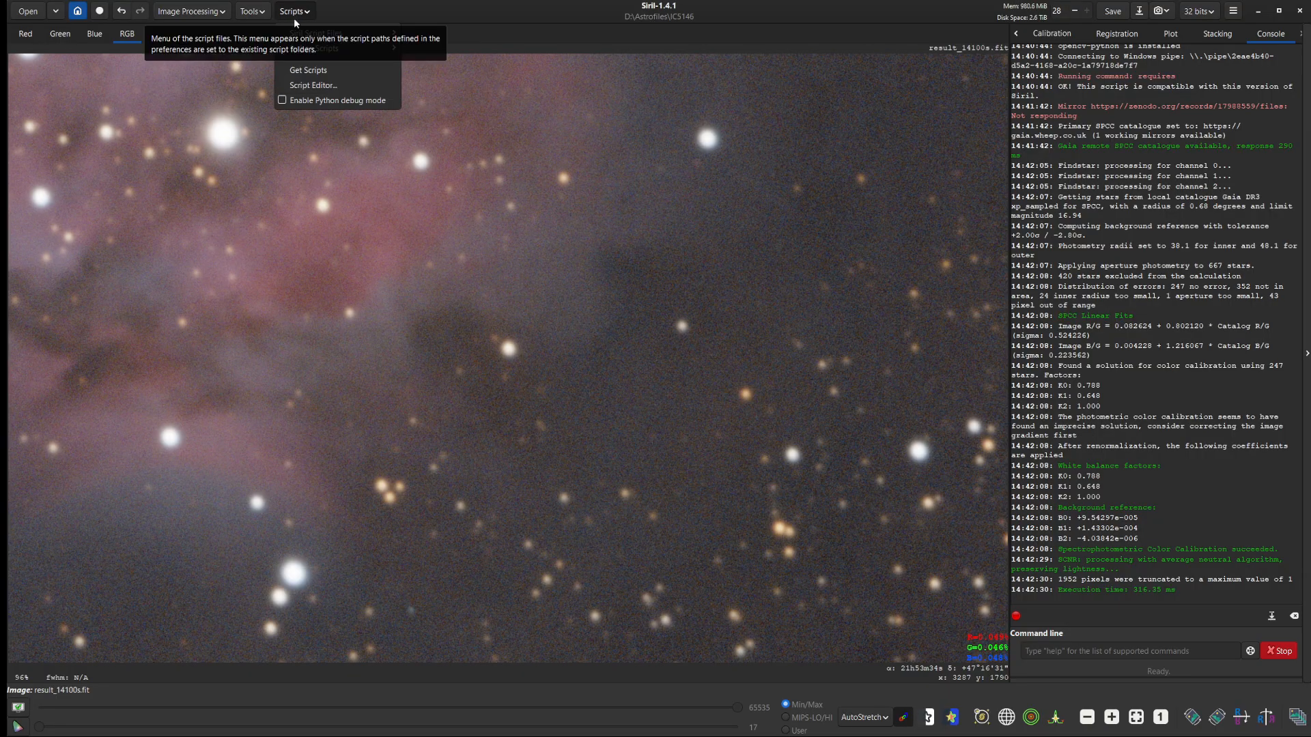
mouse_move(339, 52)
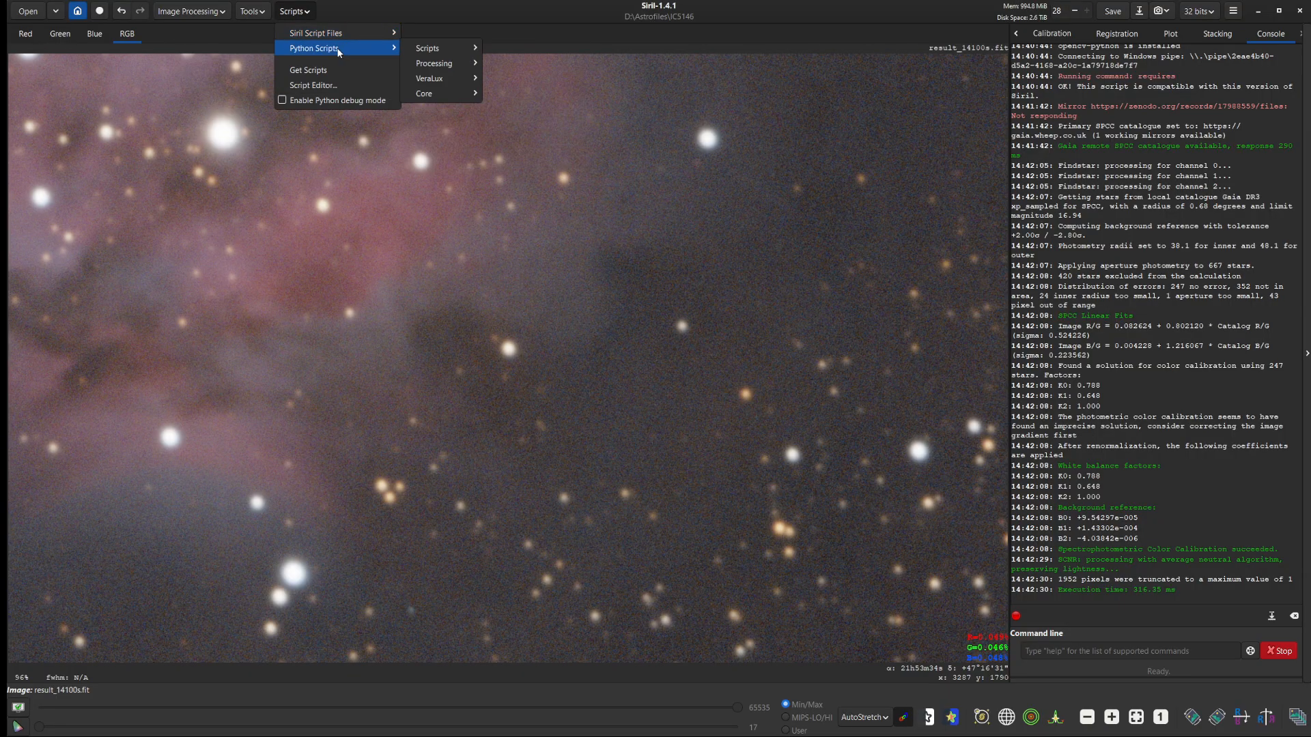
mouse_move(444, 67)
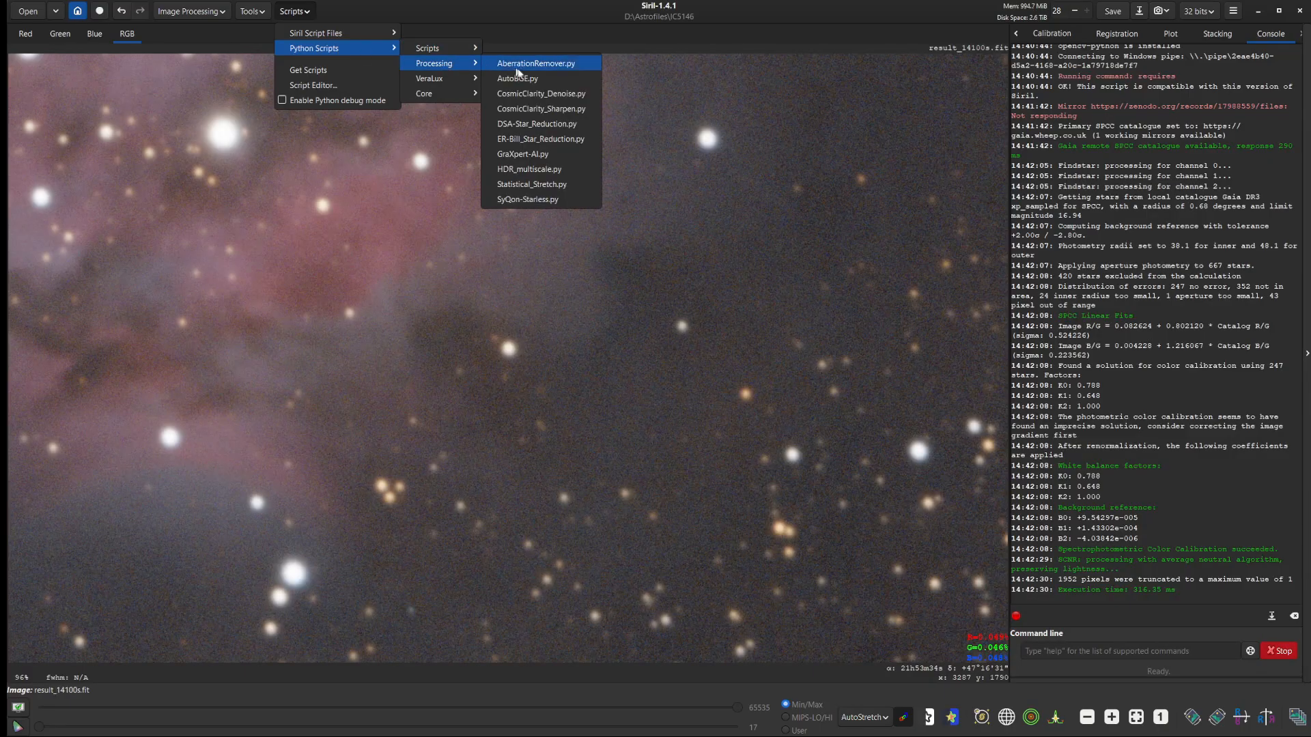
click(543, 109)
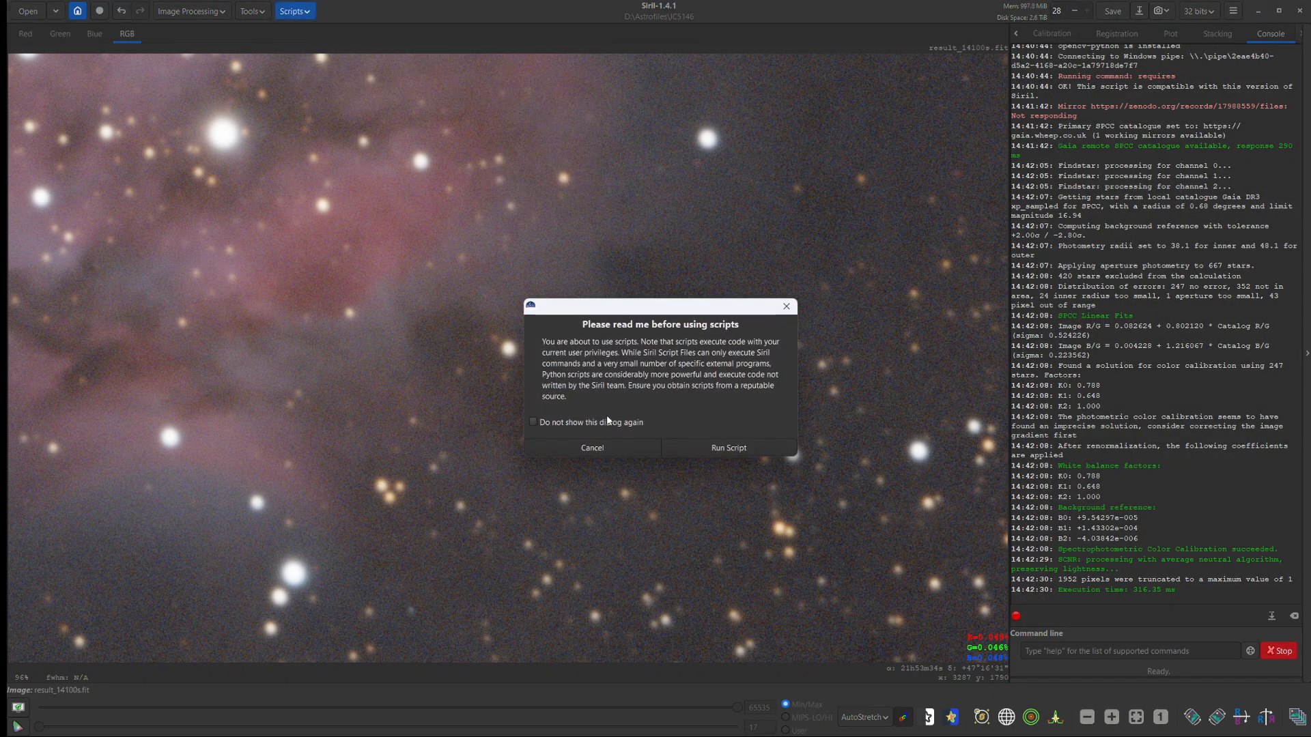
click(737, 450)
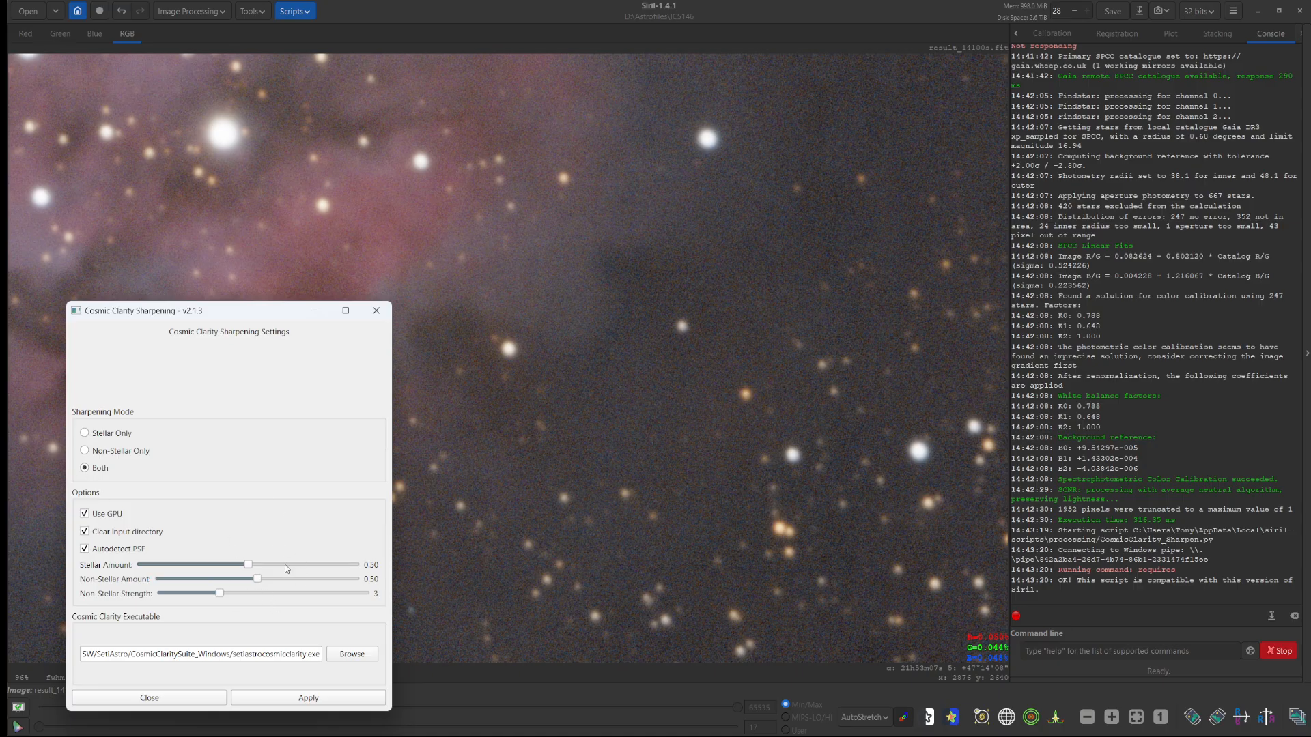
click(307, 701)
click(307, 701)
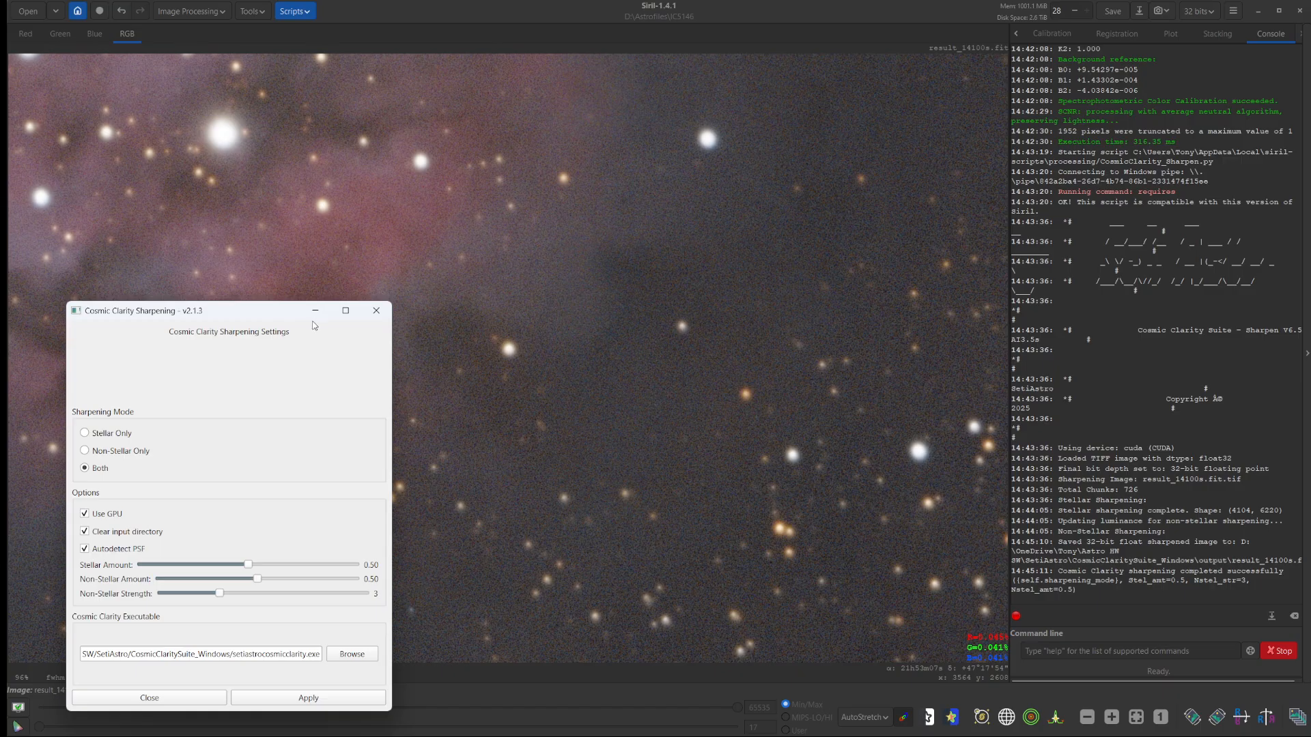
click(315, 312)
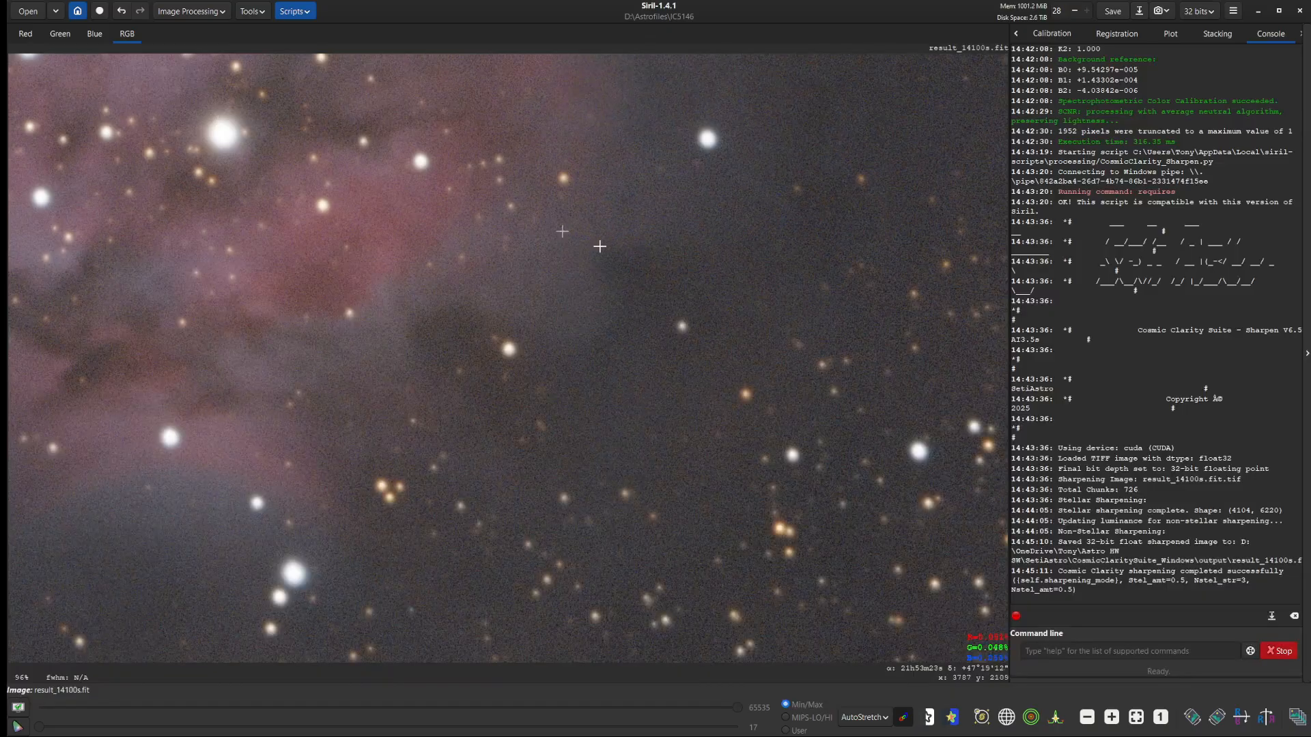
- Undo and redo the sharpening to compare the image before and after it
click(123, 14)
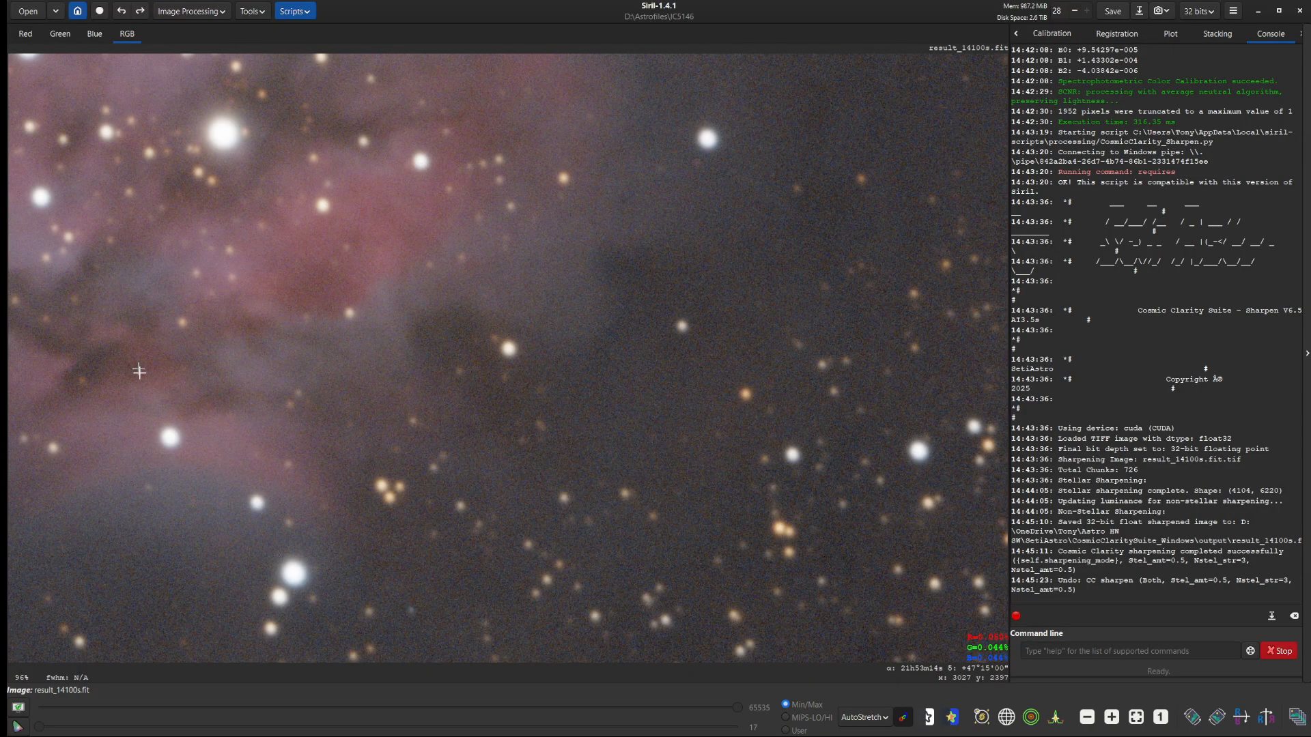
click(142, 13)
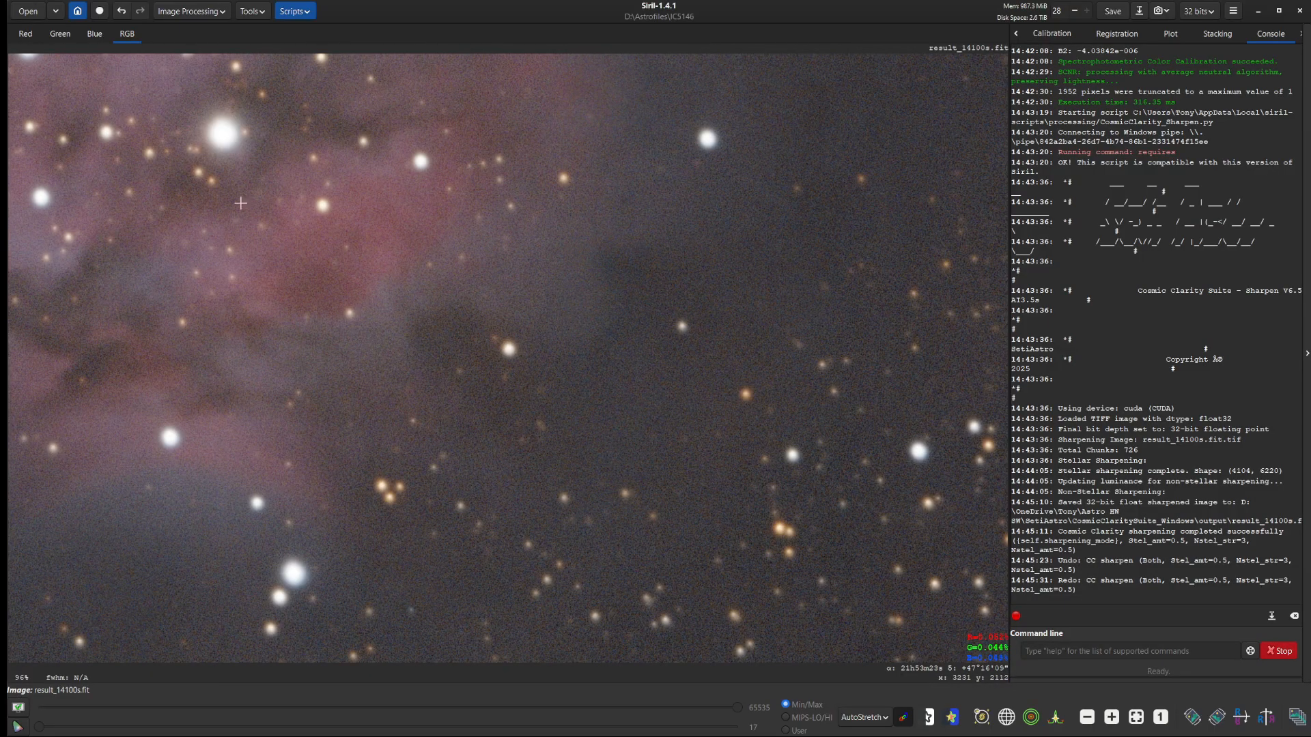
- Denoise the image with the GraXpert-AI script in Denoising mode, using model 3.0.2, strength 0.50 and batch size 4
click(308, 12)
mouse_move(383, 48)
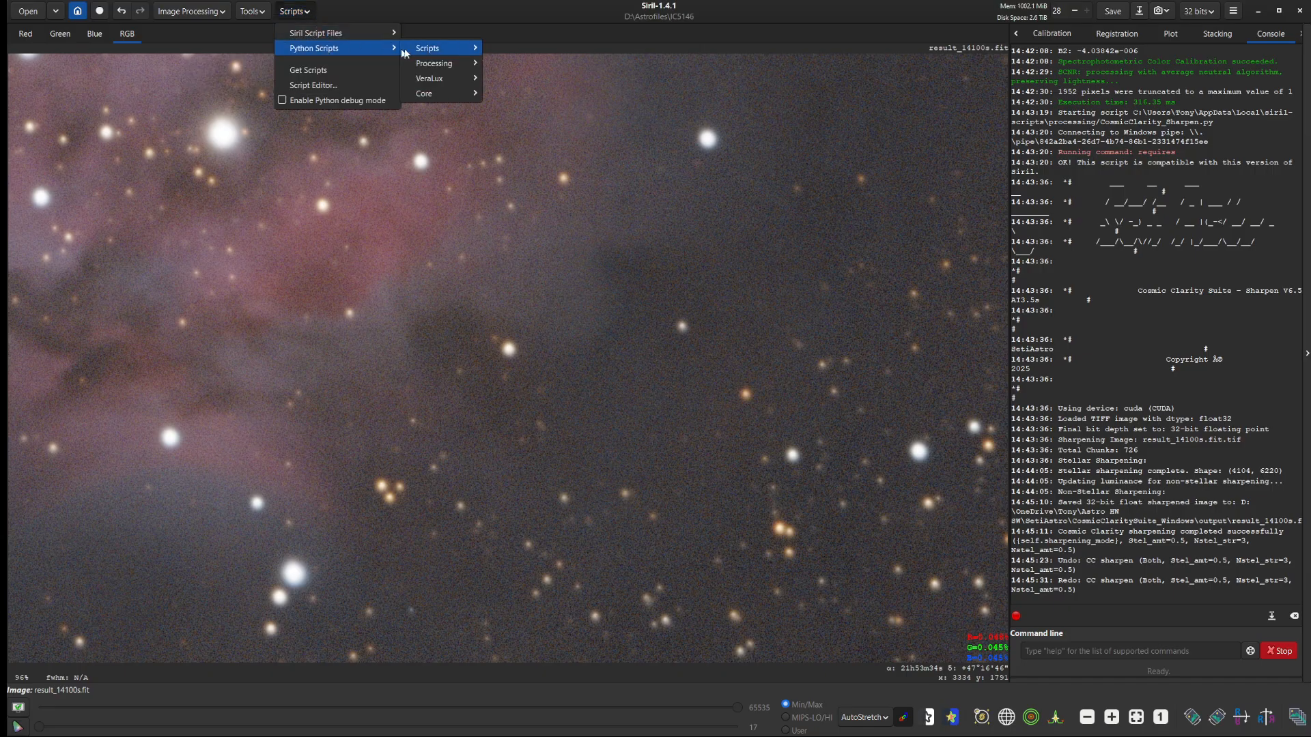
mouse_move(447, 65)
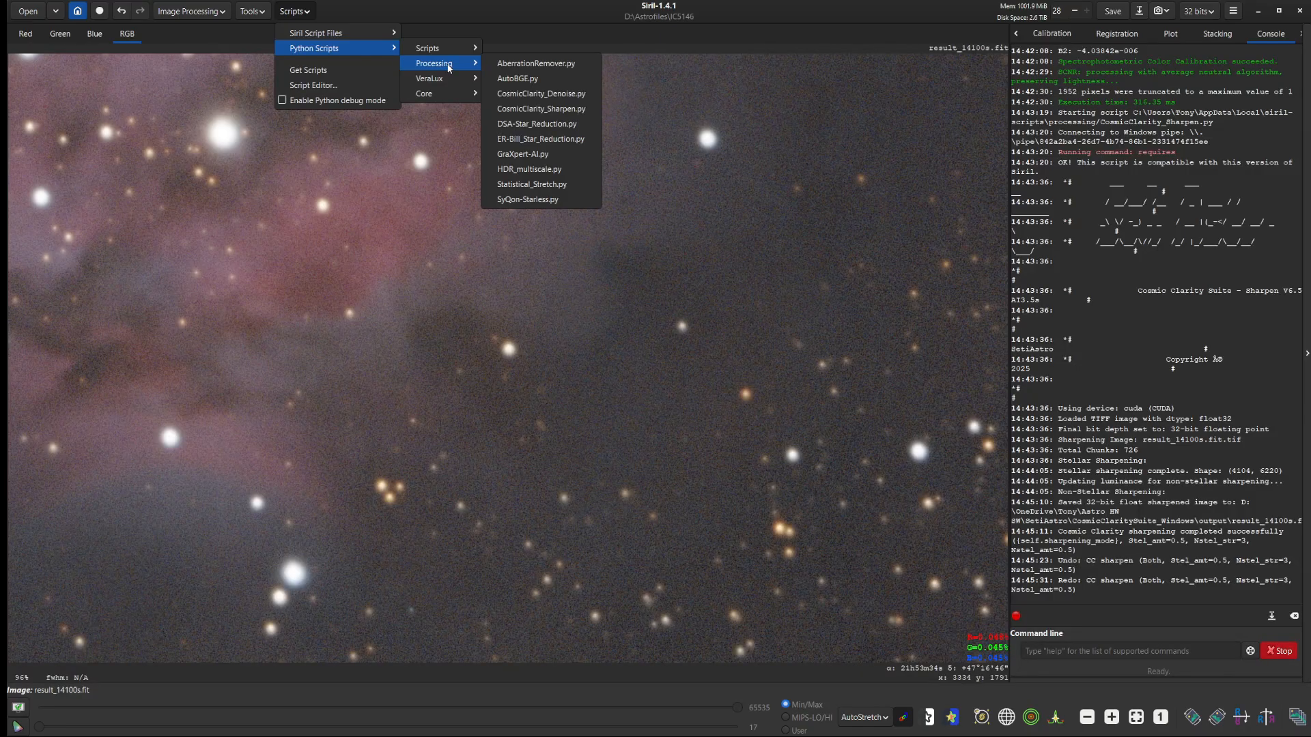
click(520, 158)
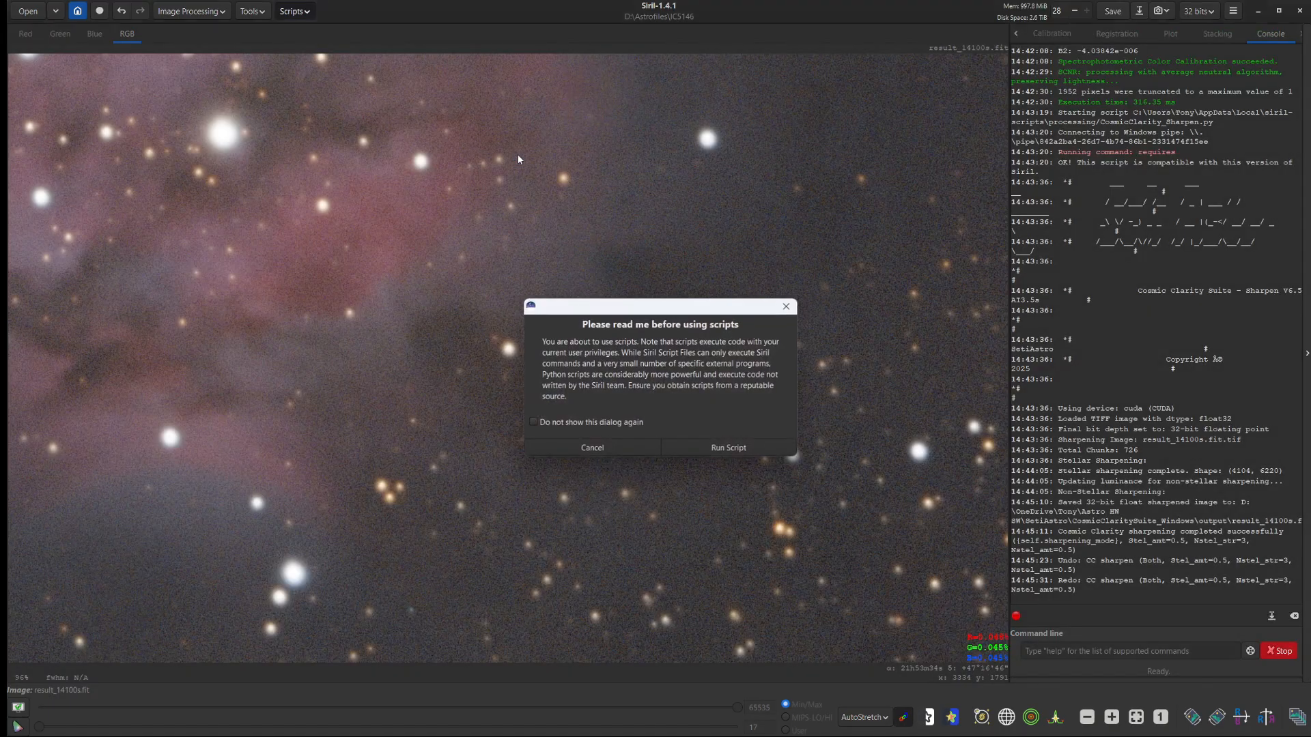
click(727, 446)
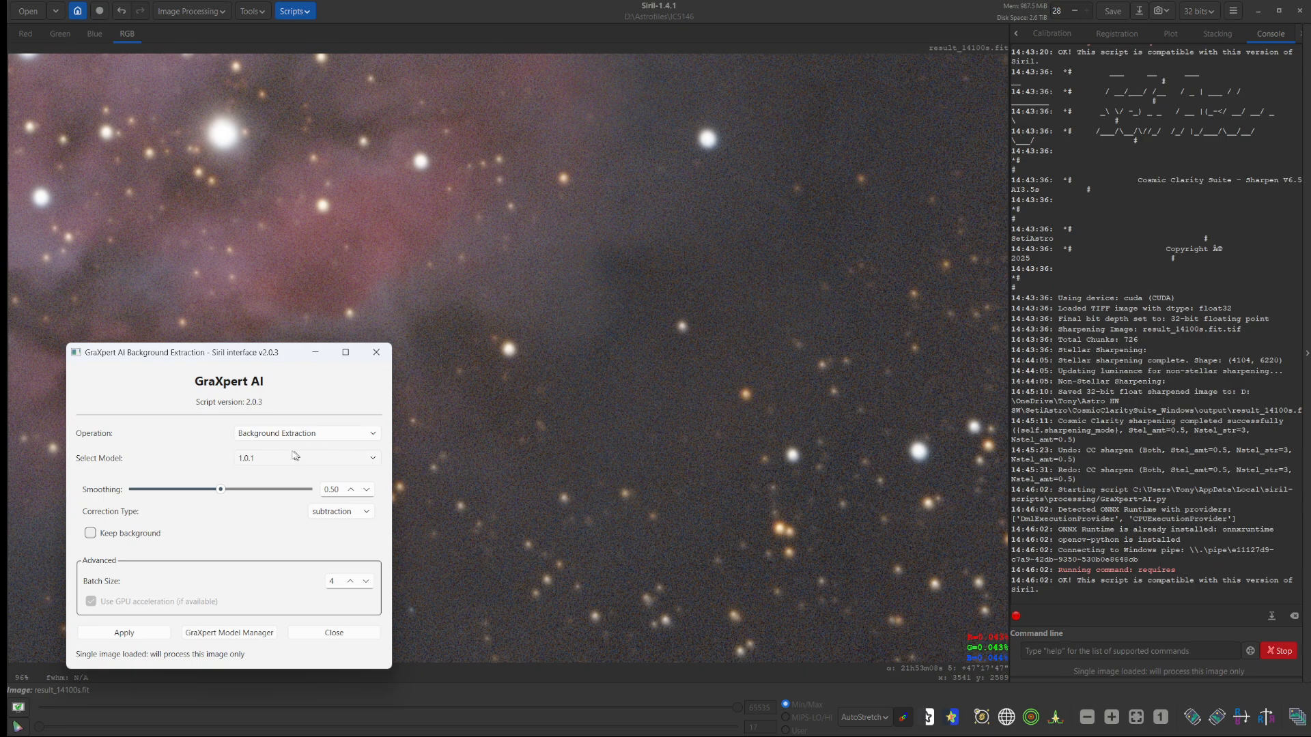
click(268, 434)
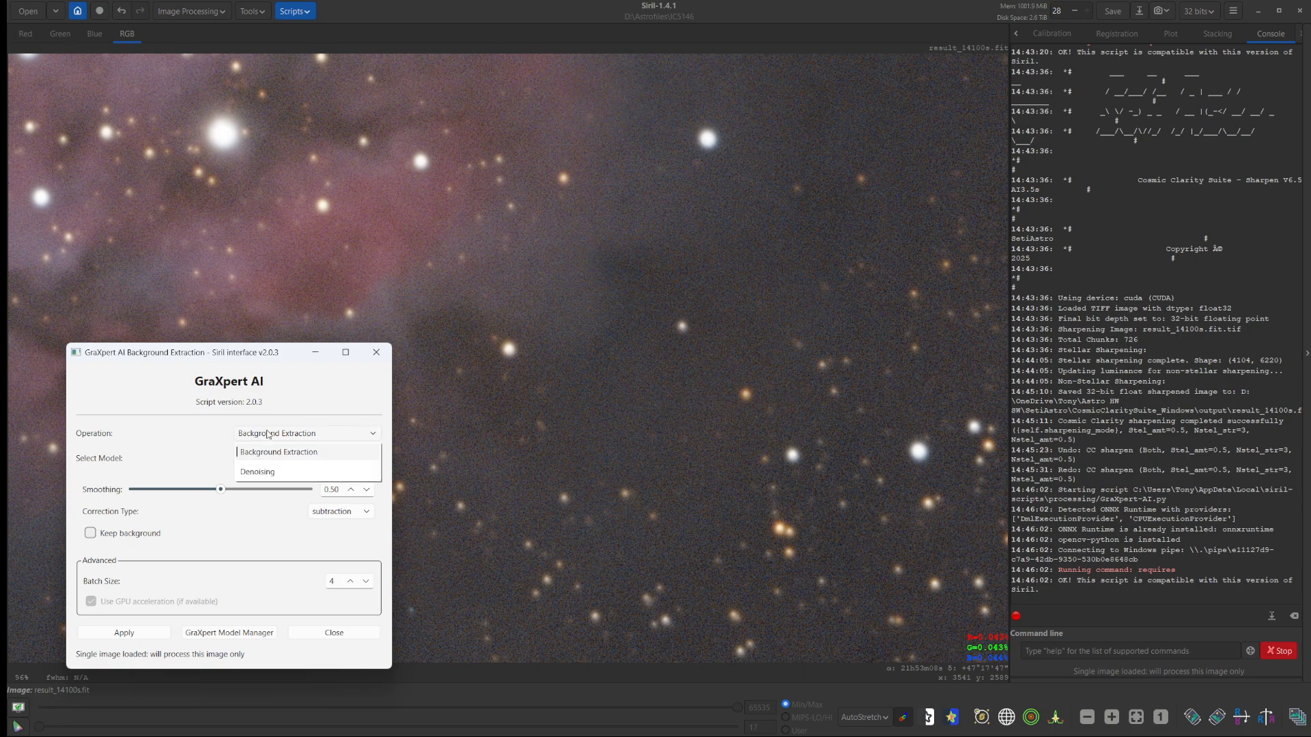
click(256, 475)
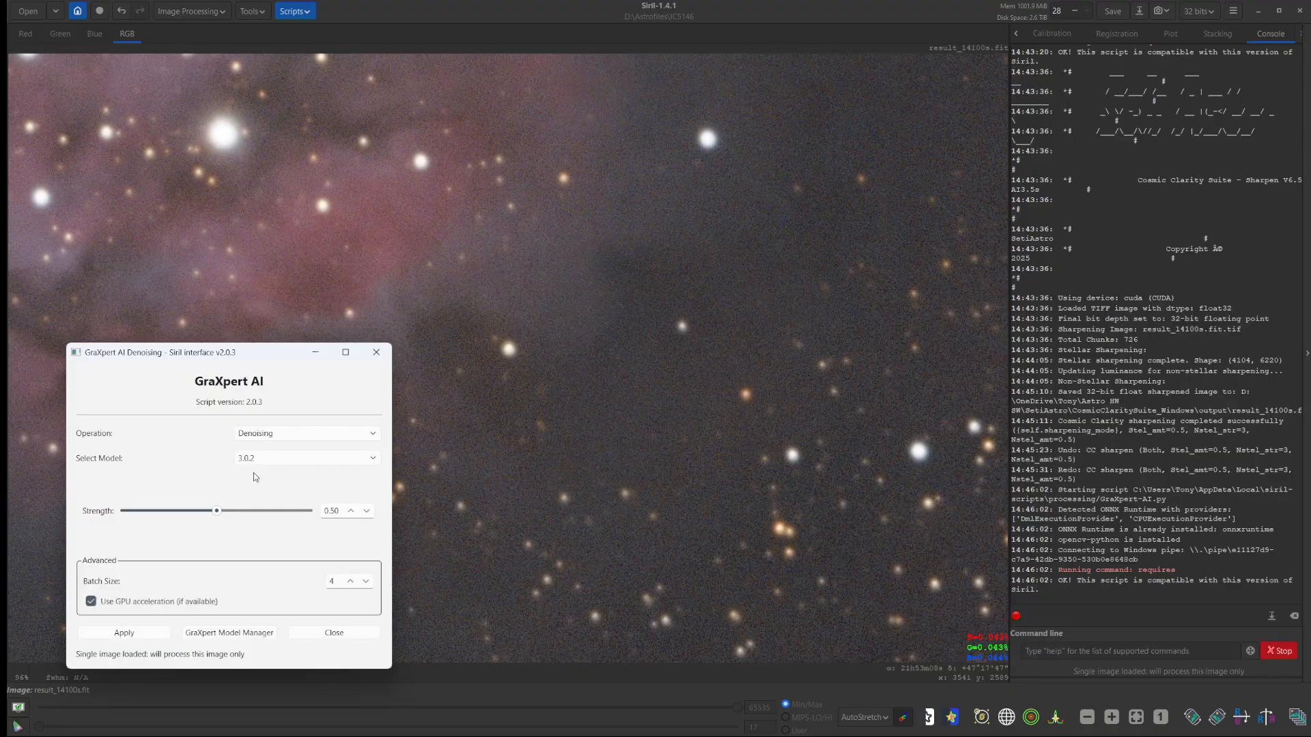
click(126, 635)
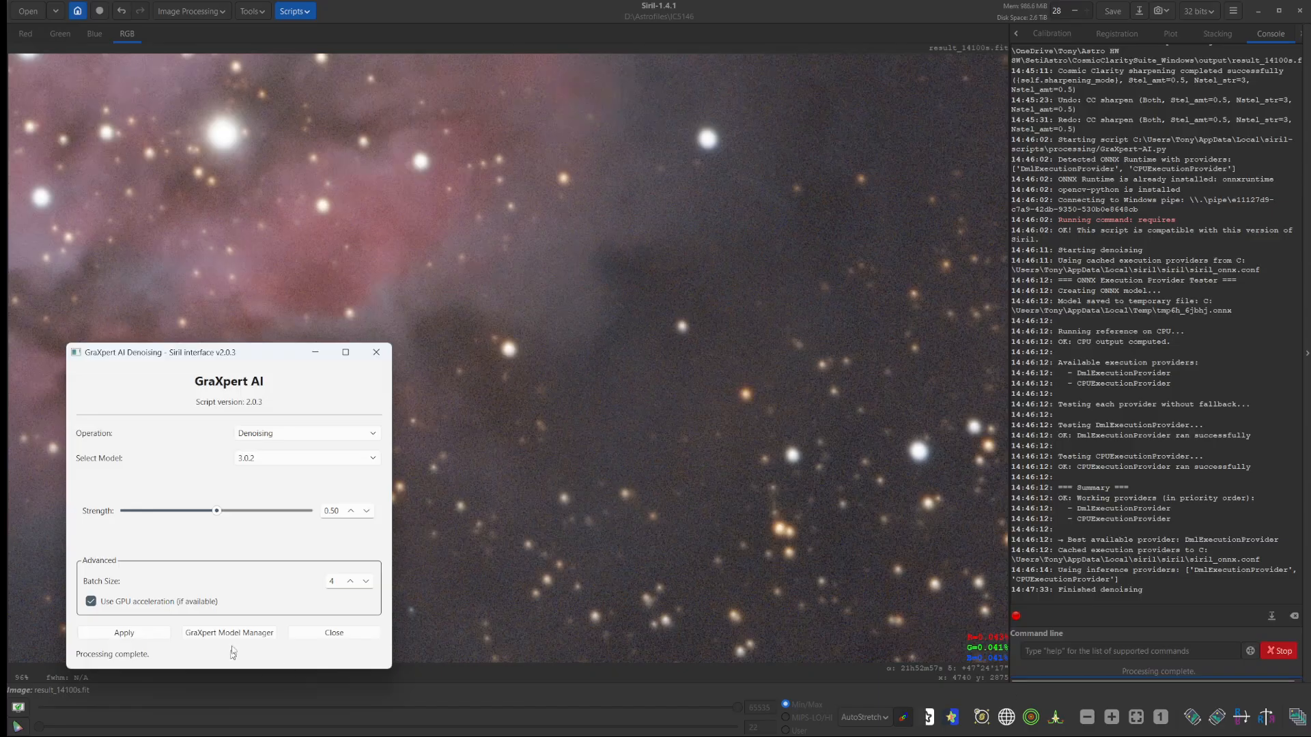
click(316, 352)
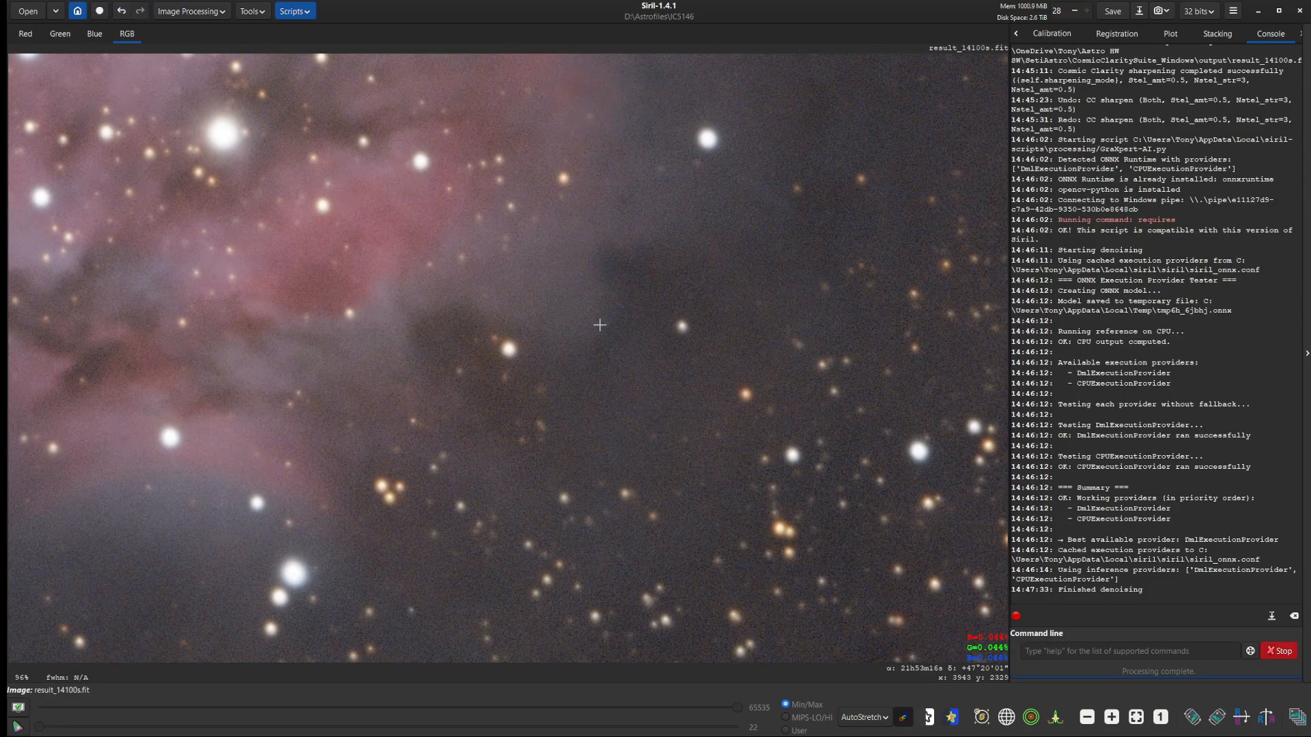
- Start the VeraLux HyperMetric Stretch script on the denoised image
scroll(598, 320, down, 2)
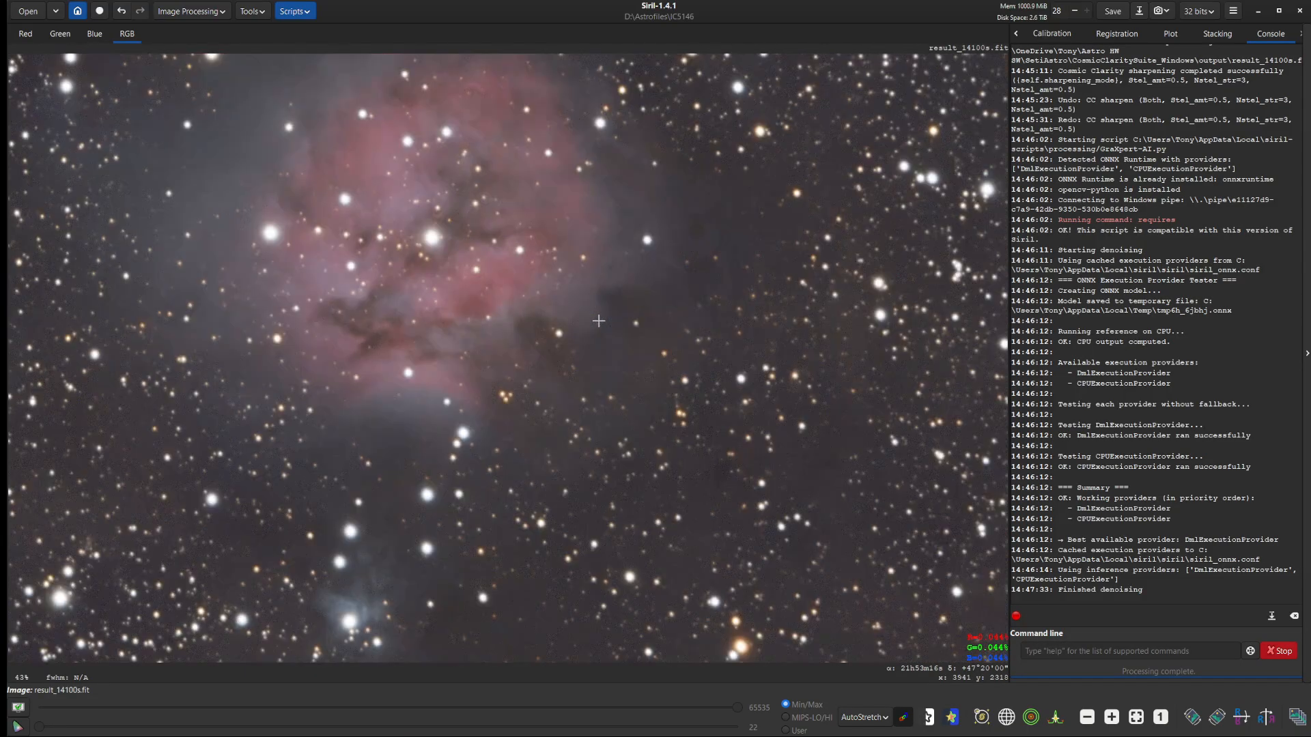
scroll(598, 320, down, 1)
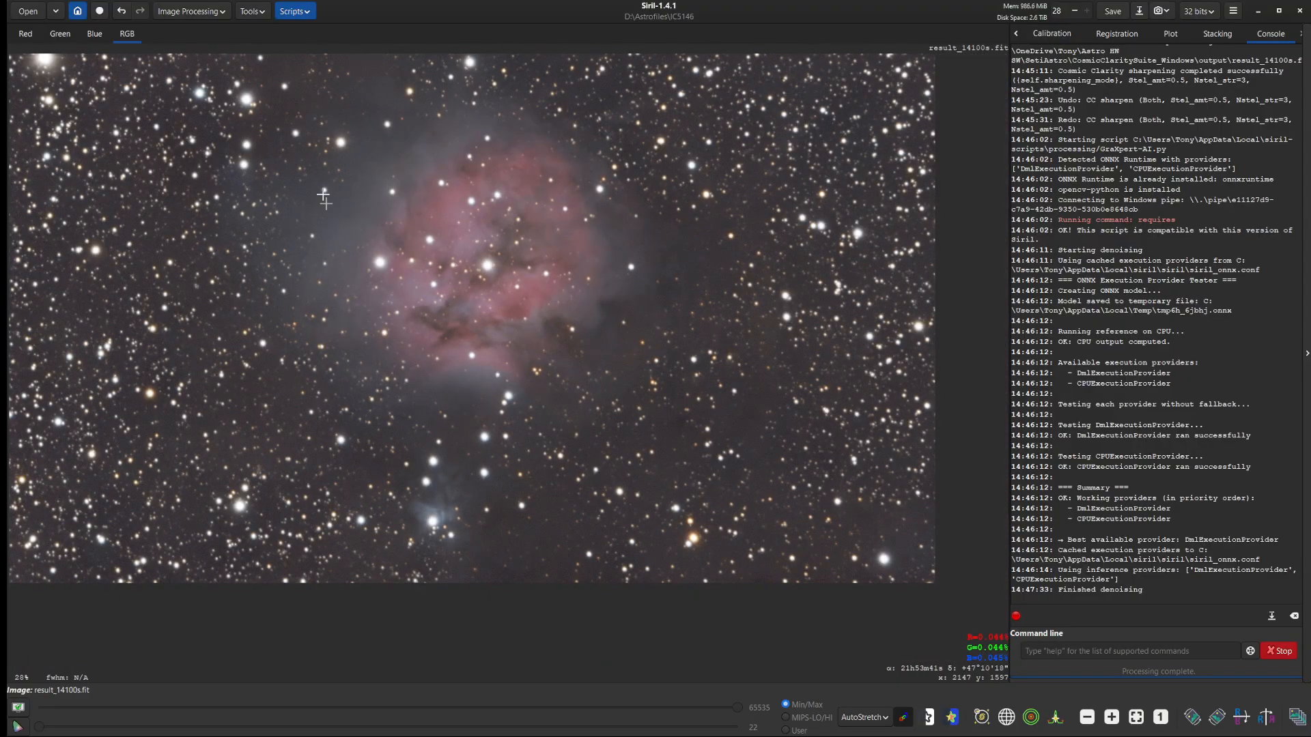
click(291, 12)
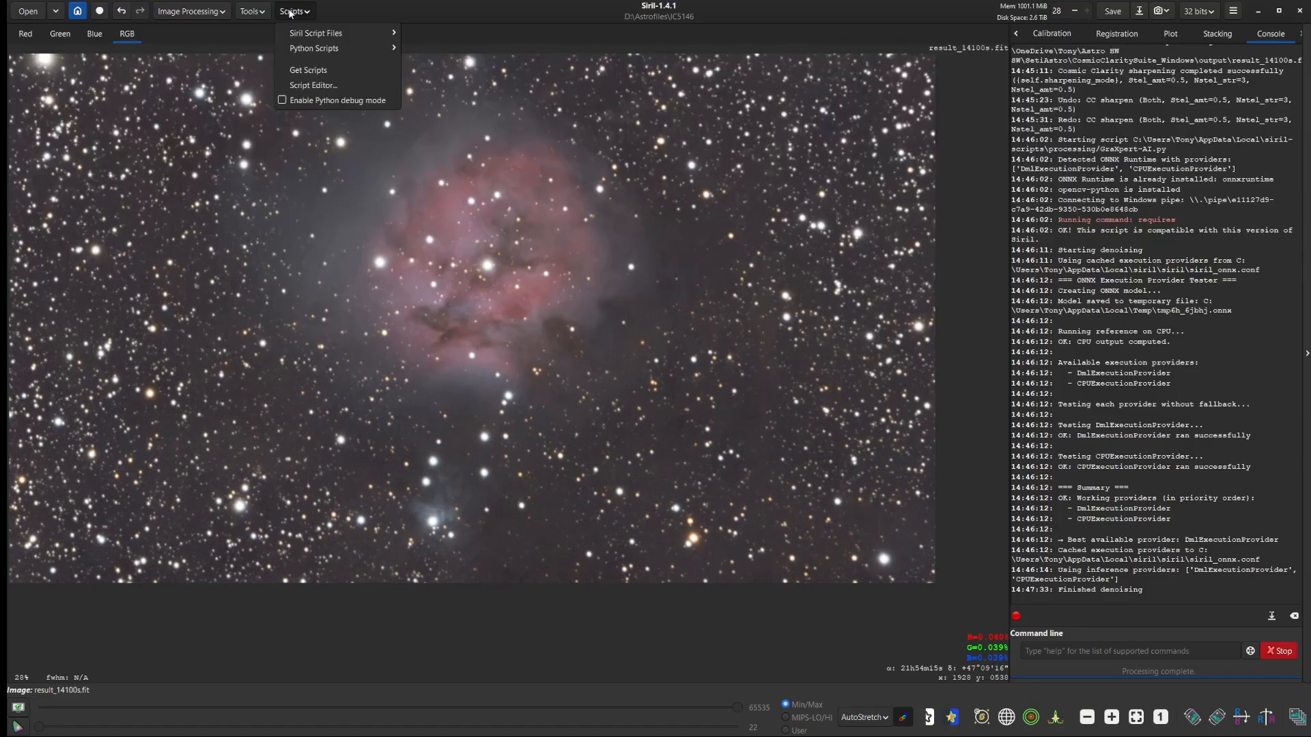
mouse_move(297, 50)
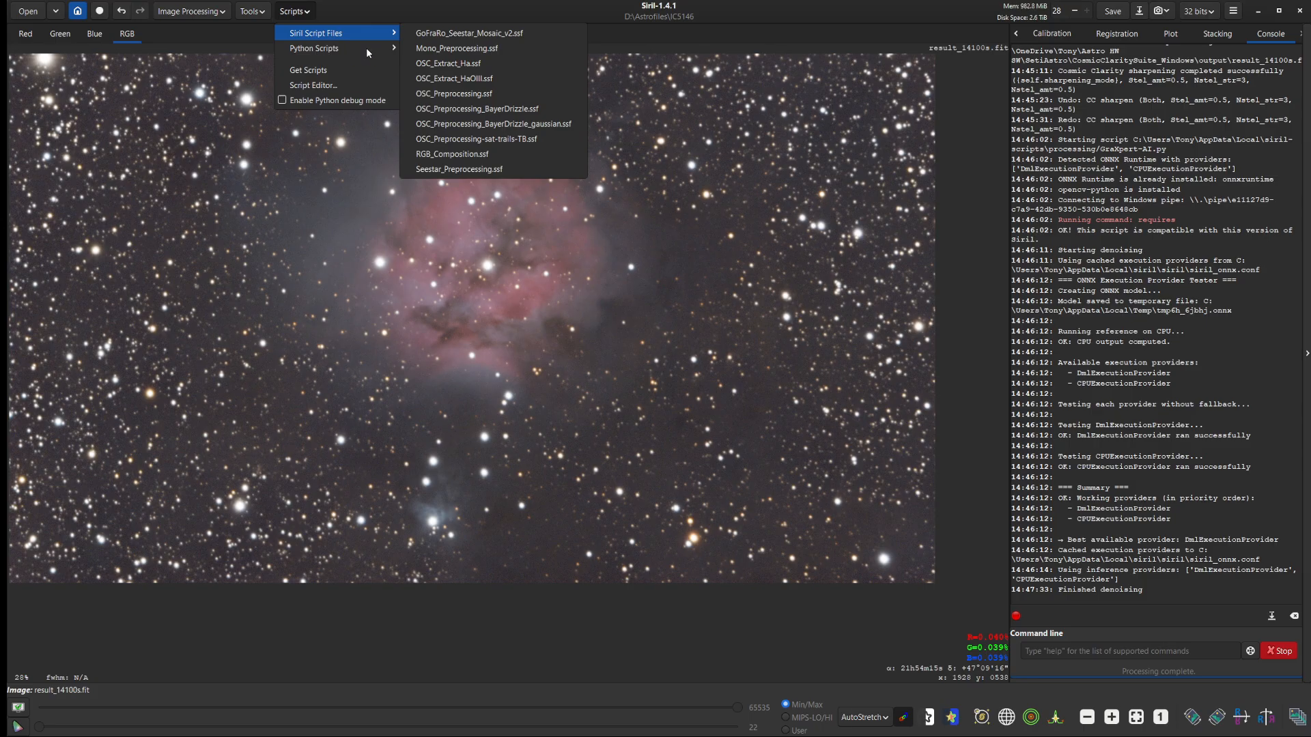
mouse_move(476, 81)
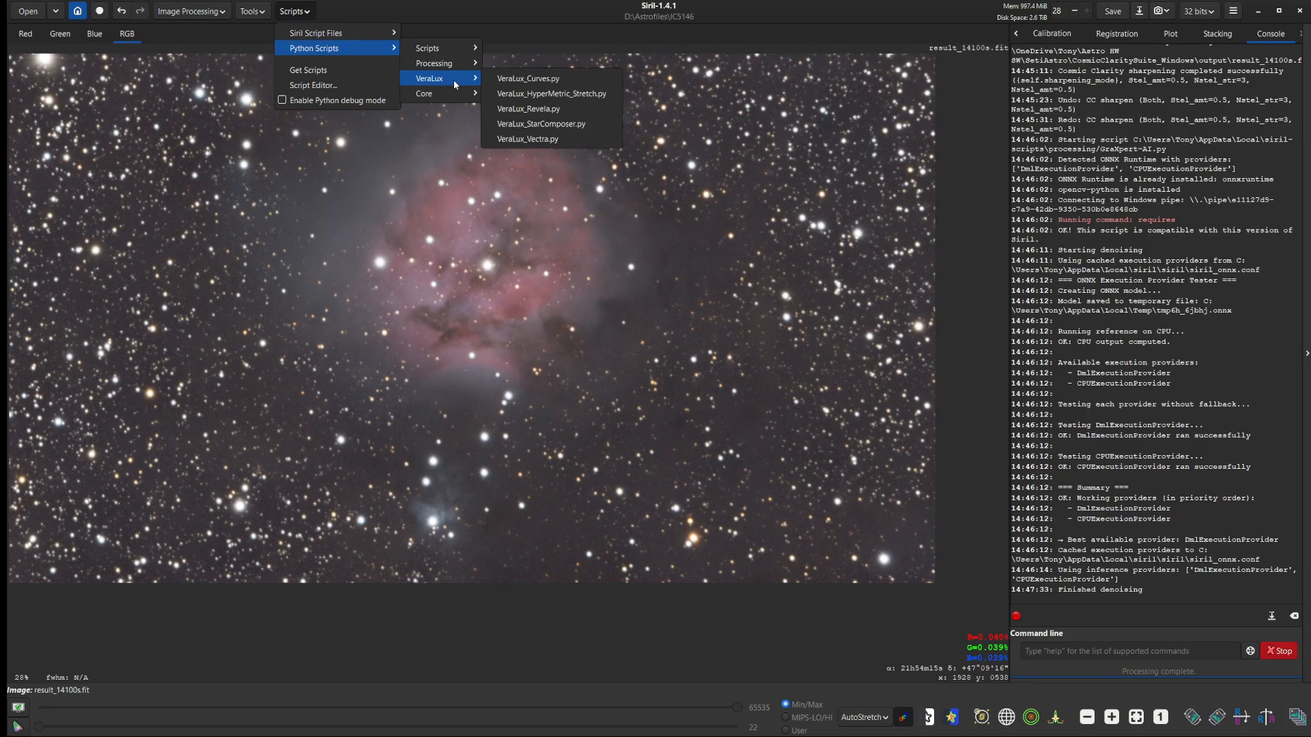
click(551, 95)
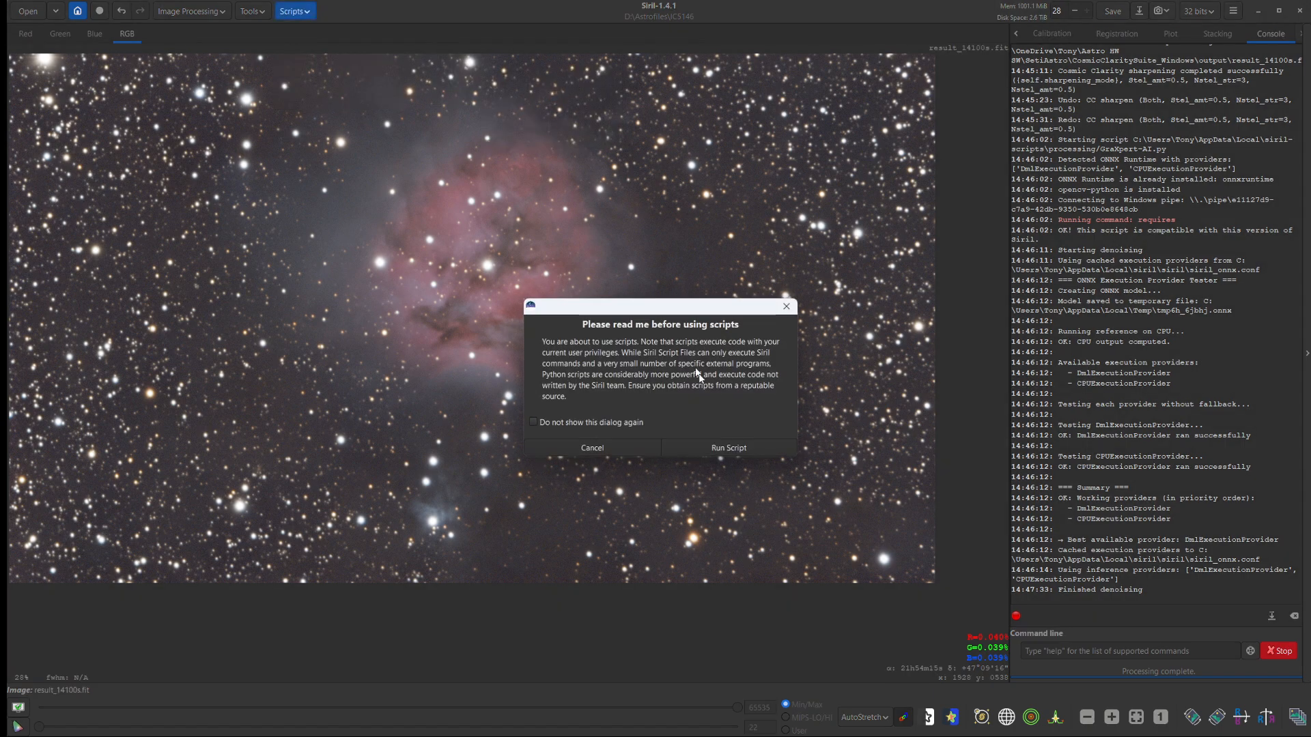
click(717, 449)
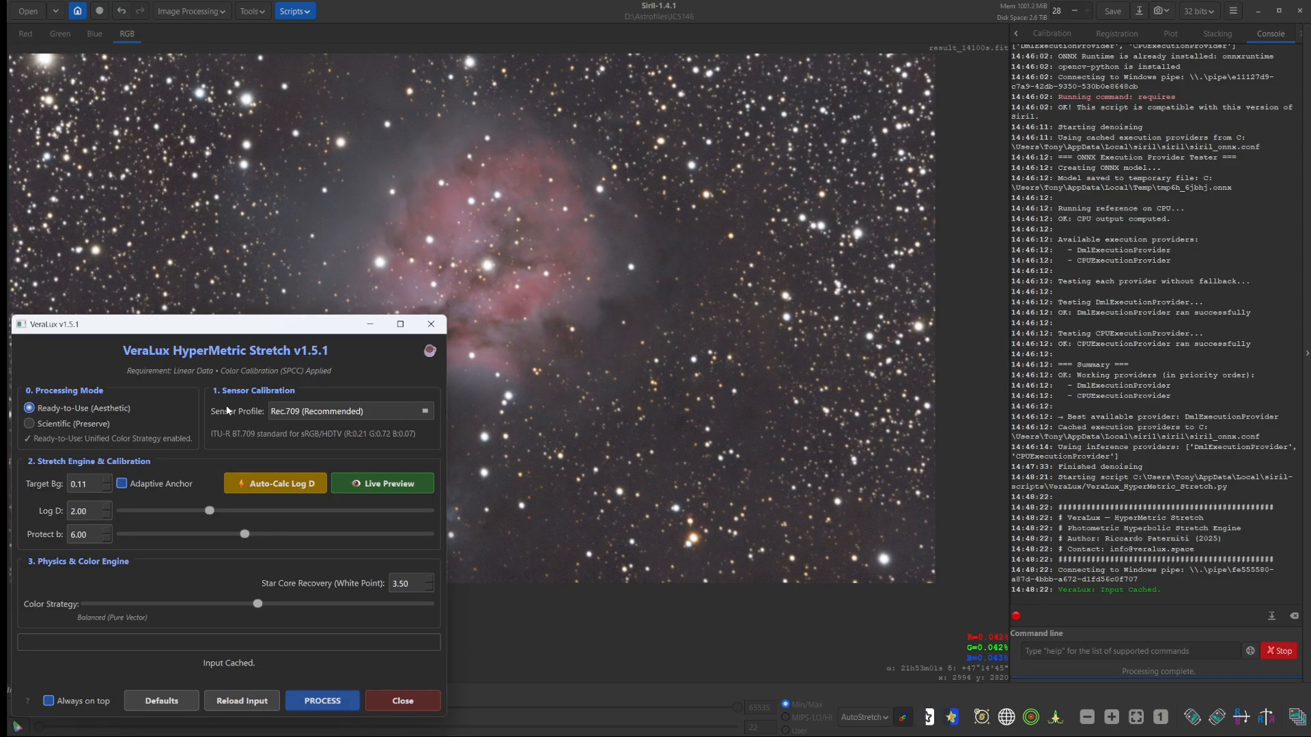
- Set the stretch's sensor profile to Sony IMX571 (ASI2600/QHY268) and select the target background value
click(321, 413)
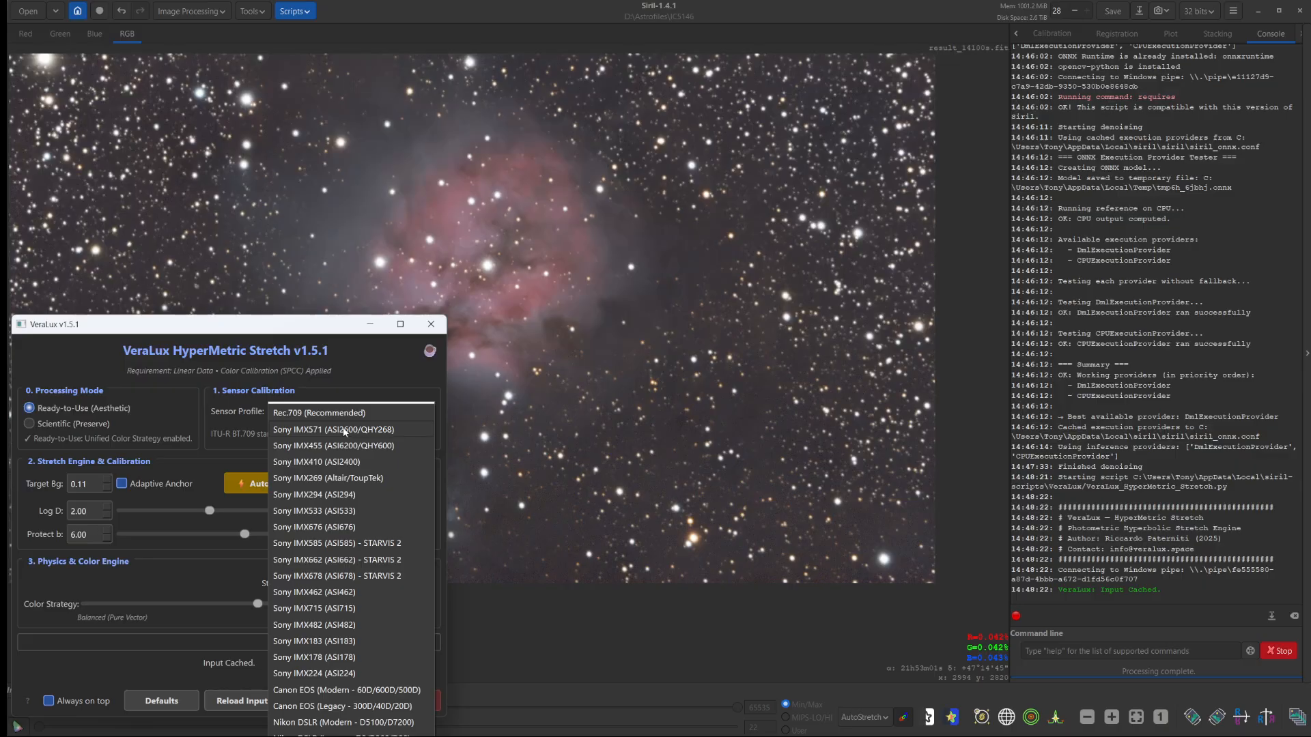
click(338, 428)
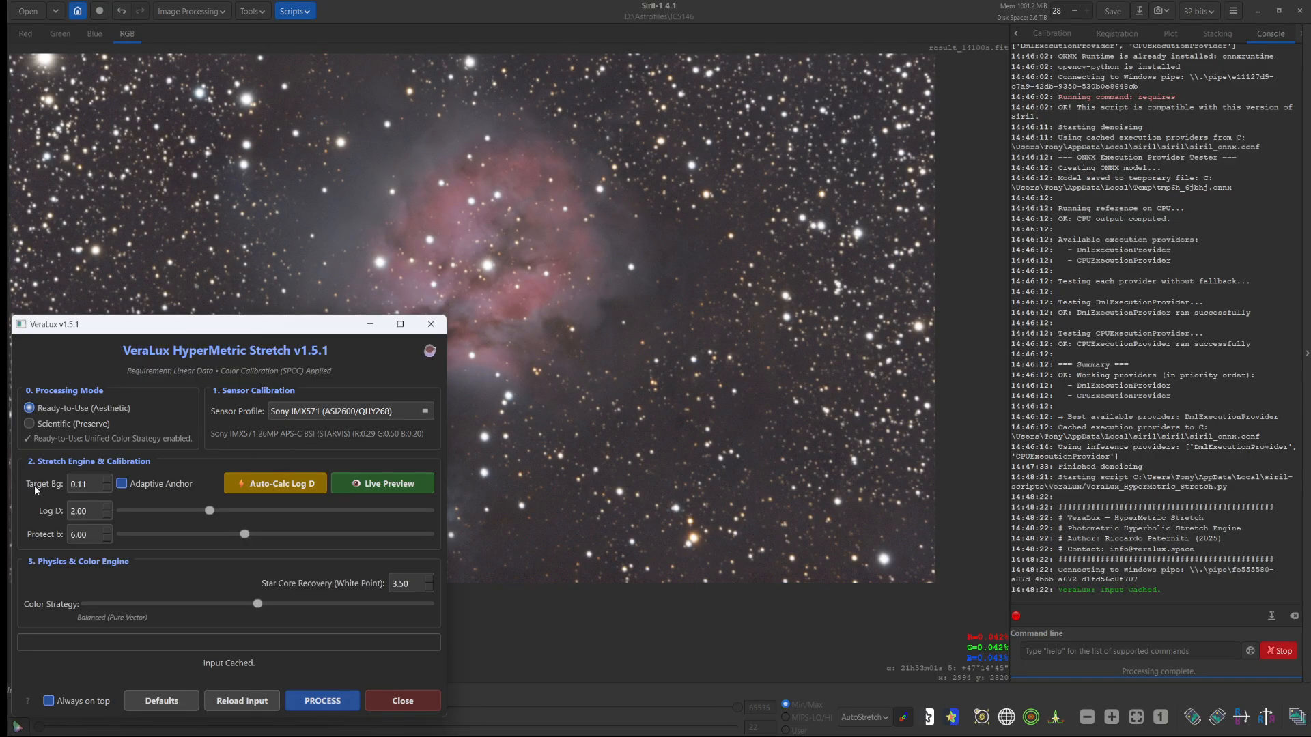
click(71, 484)
click(71, 484)
- Reset the stretch settings to defaults, with Rec.709 profile and target background 0.20, and show the live preview beside the nebula
click(162, 701)
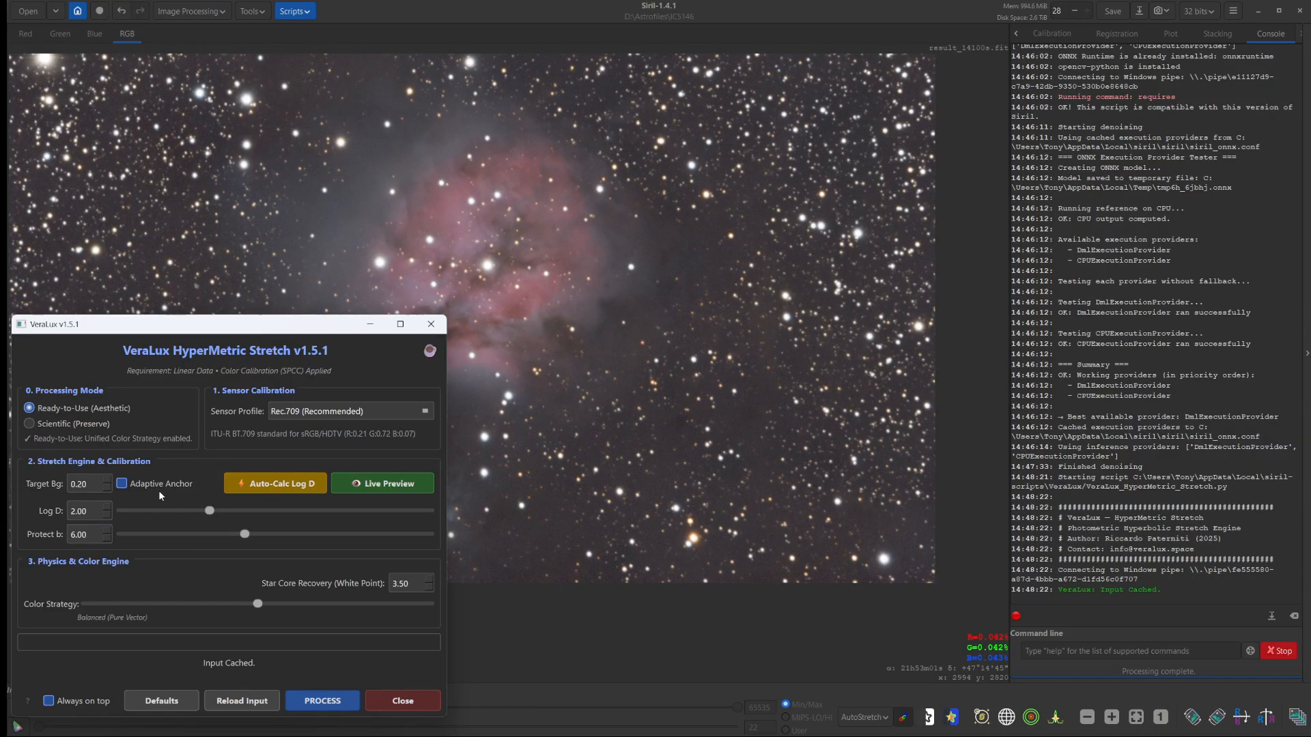
click(388, 483)
drag(310, 311, 934, 135)
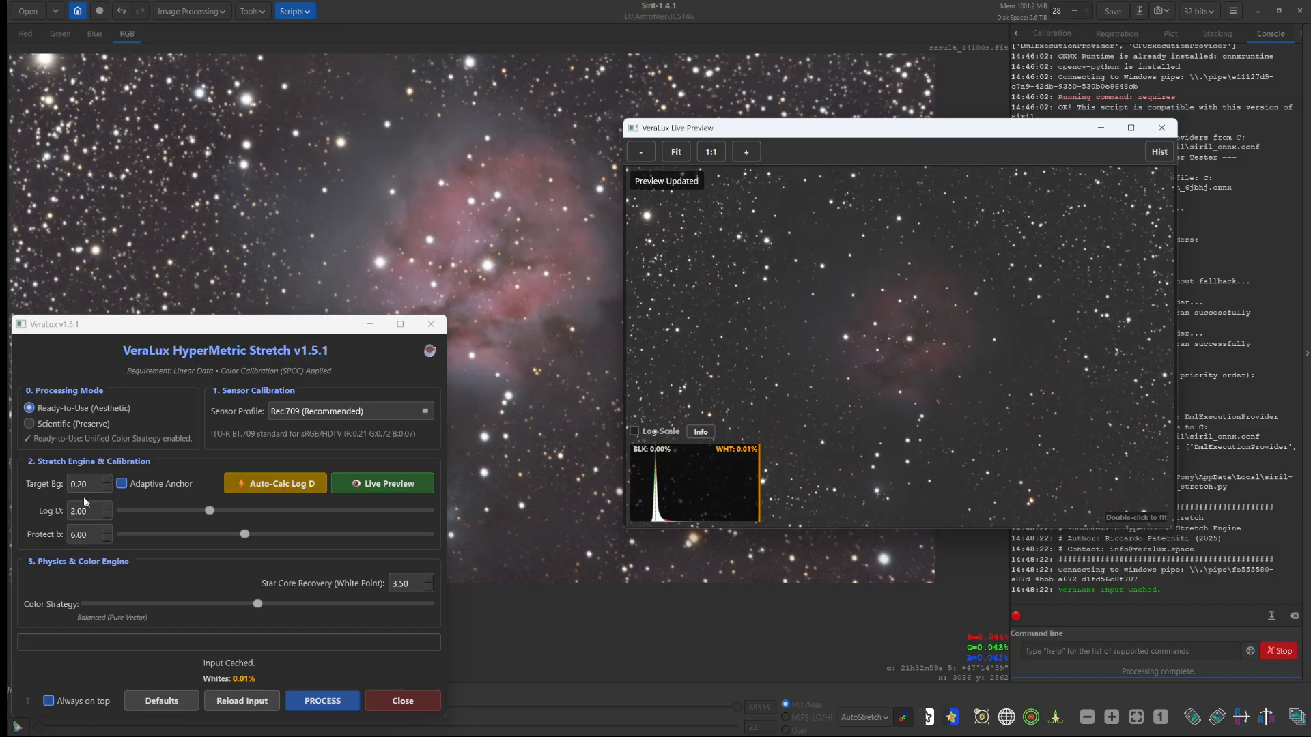
- Auto-calculate Log D, apply the Ready-to-Use stretch to the image and close the script
click(266, 485)
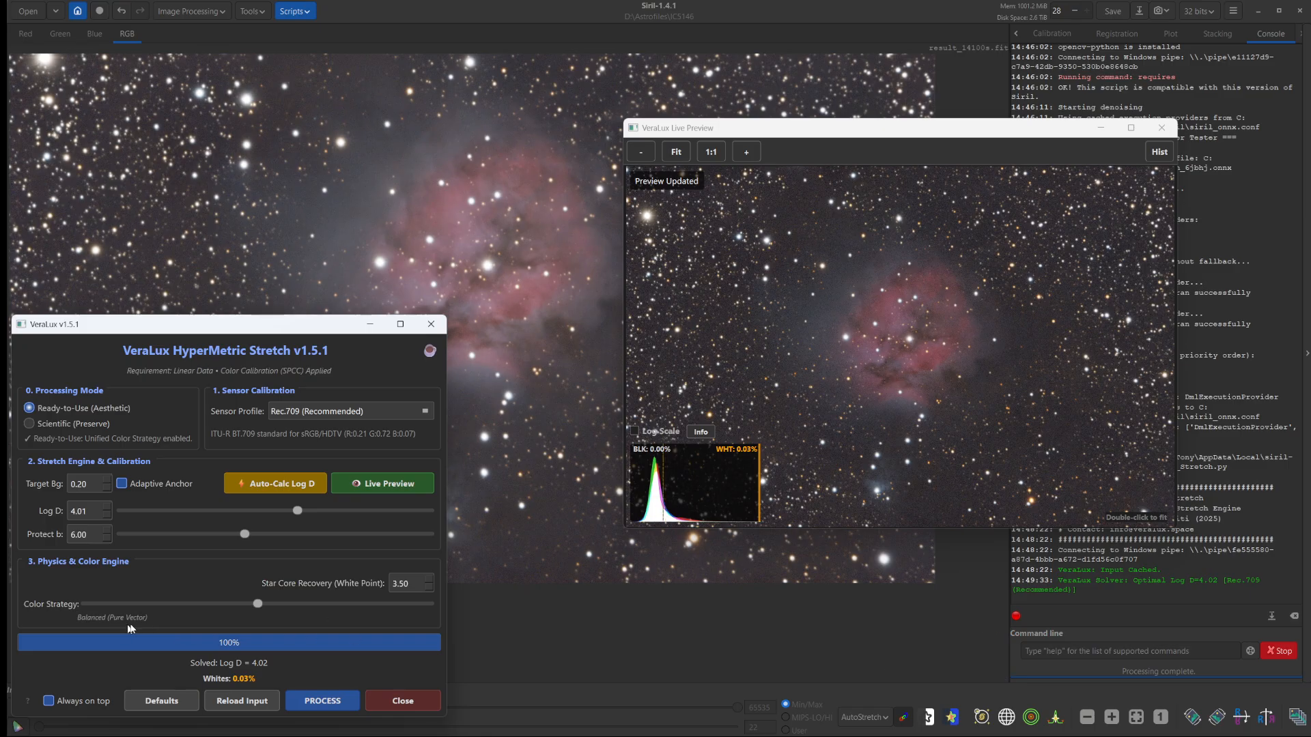
click(322, 703)
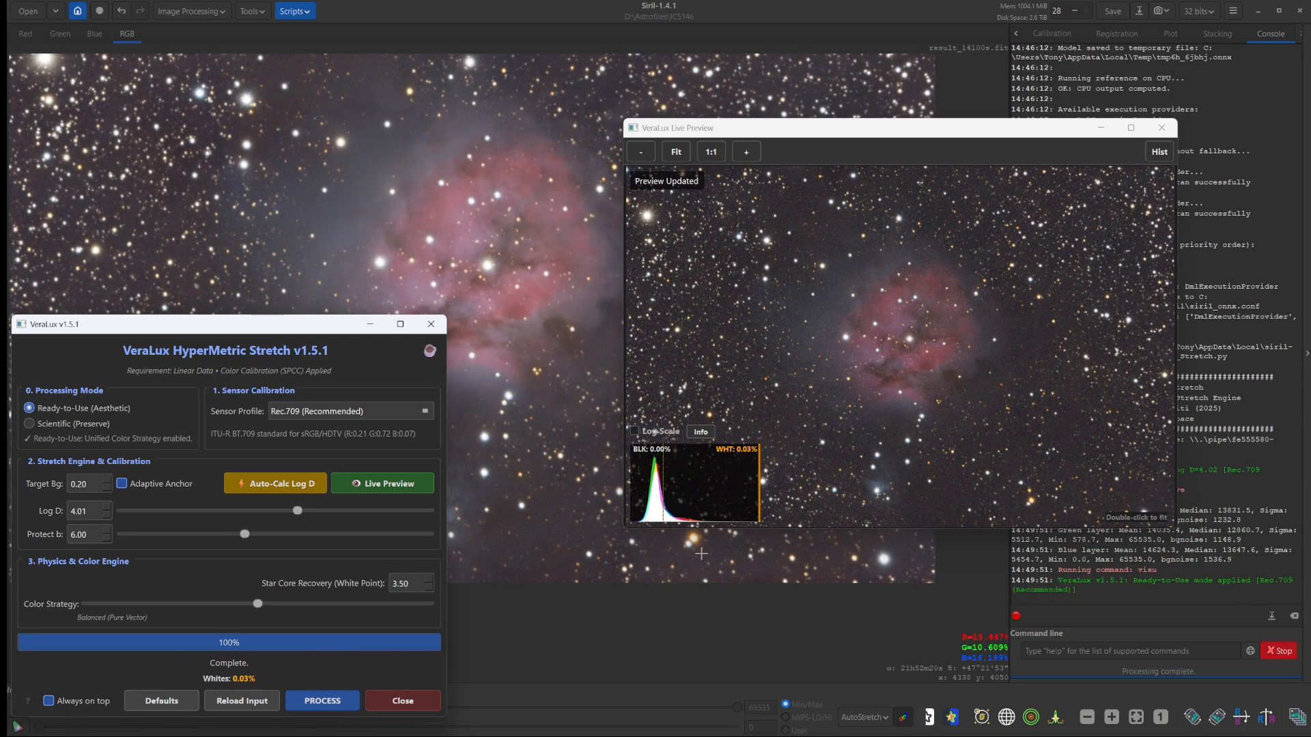
click(403, 697)
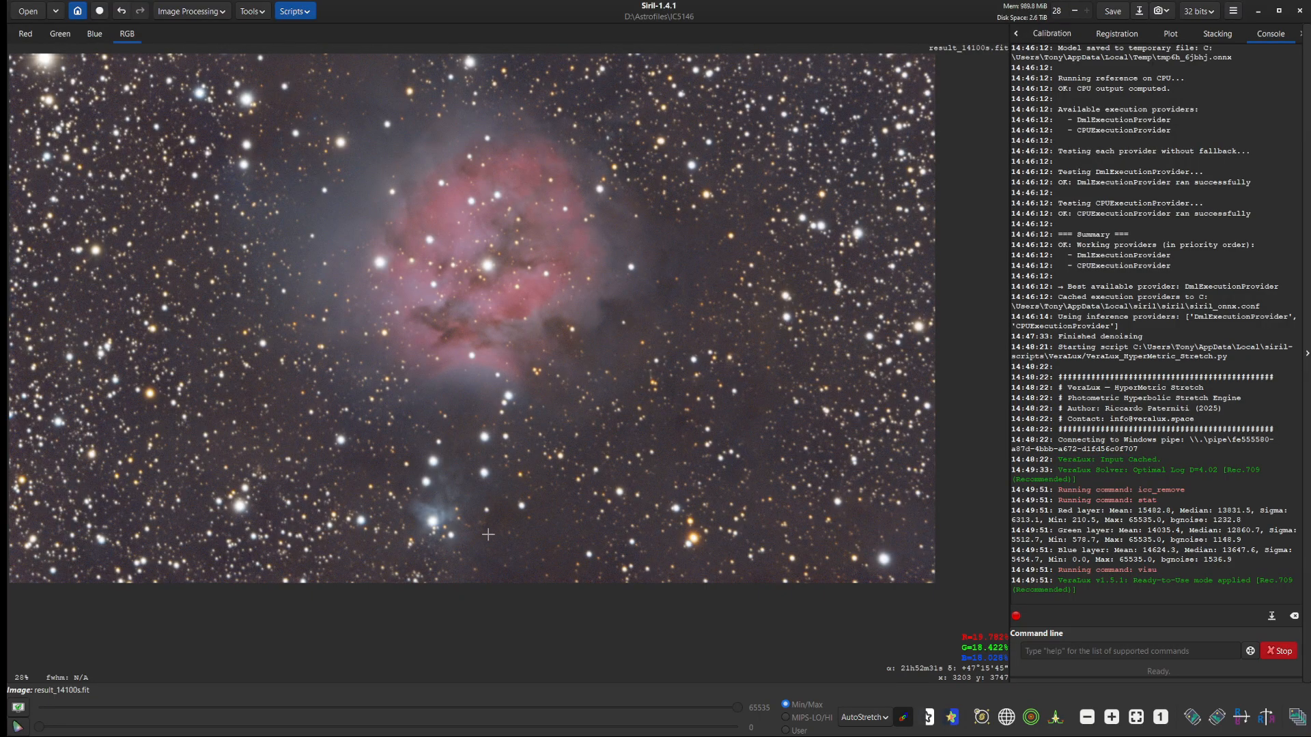
- Darken the background with a cubic spline Curves Transformation, moving the black point to about X 0.082, Y 0
click(181, 11)
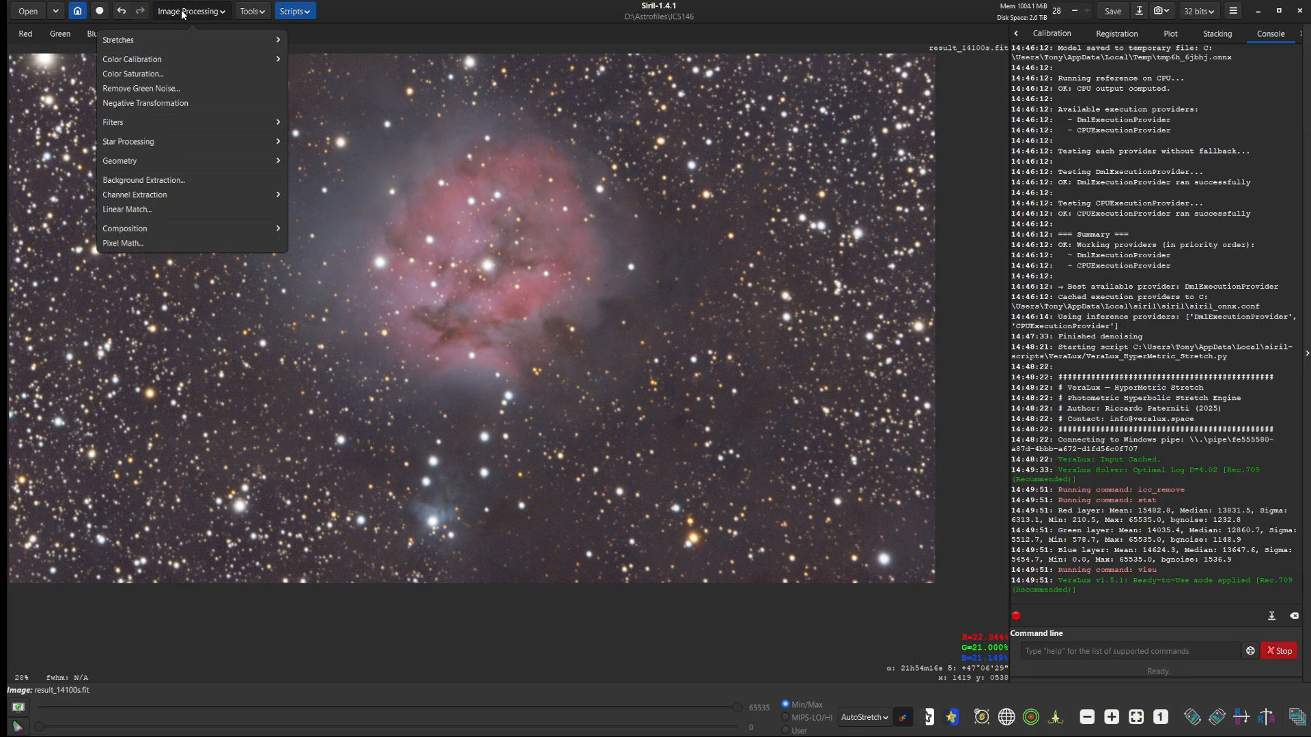
click(119, 39)
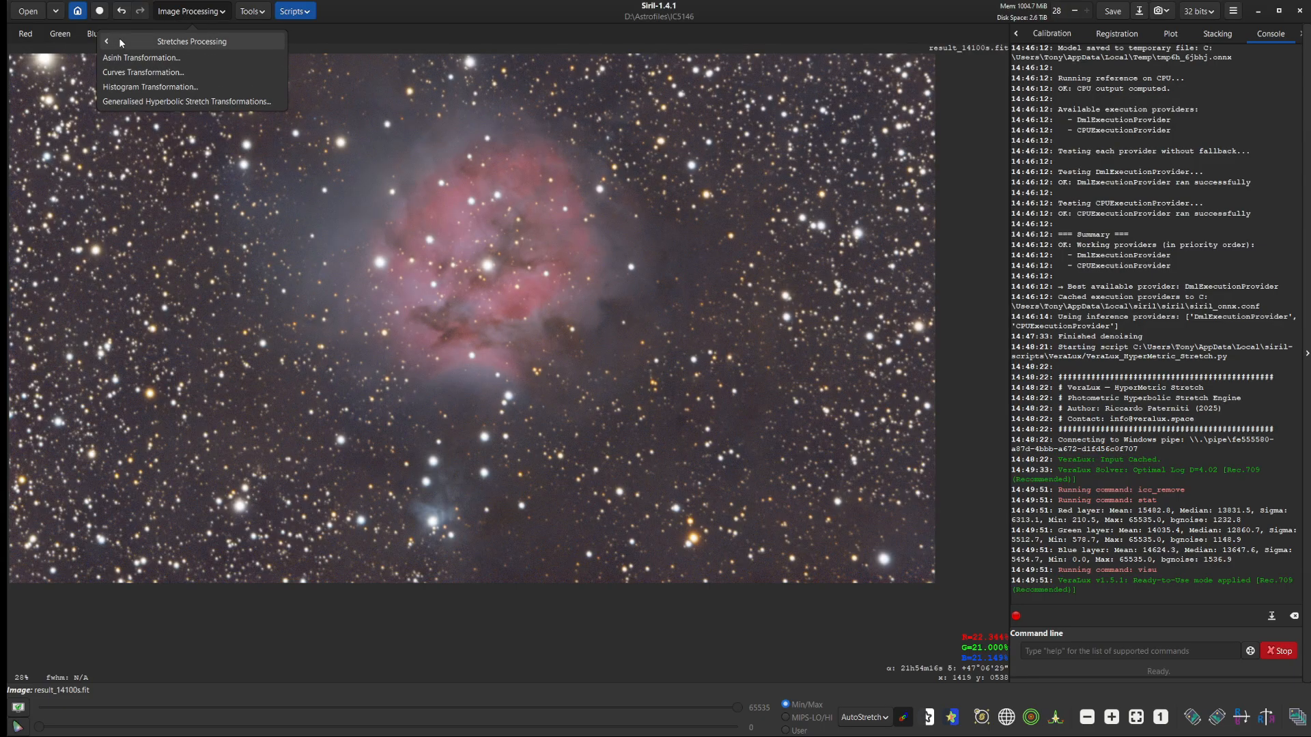
click(131, 73)
drag(271, 347, 914, 140)
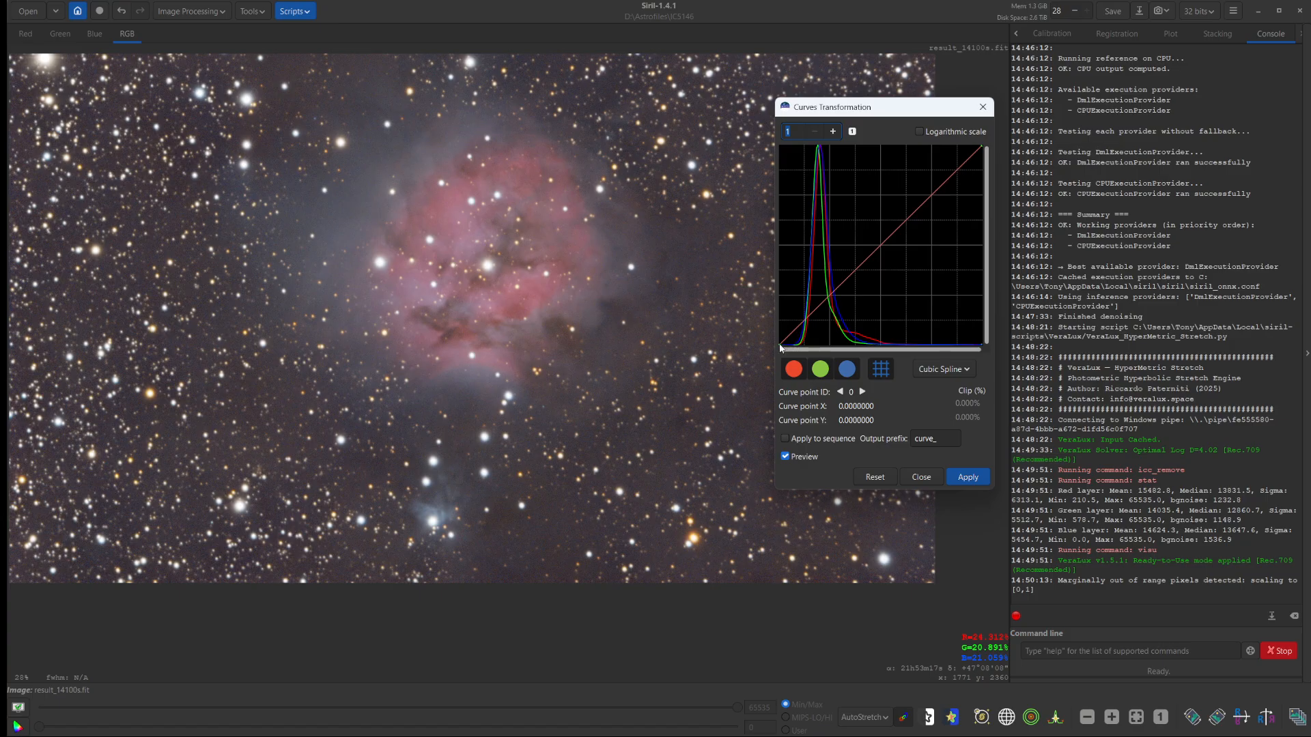
drag(780, 347, 797, 352)
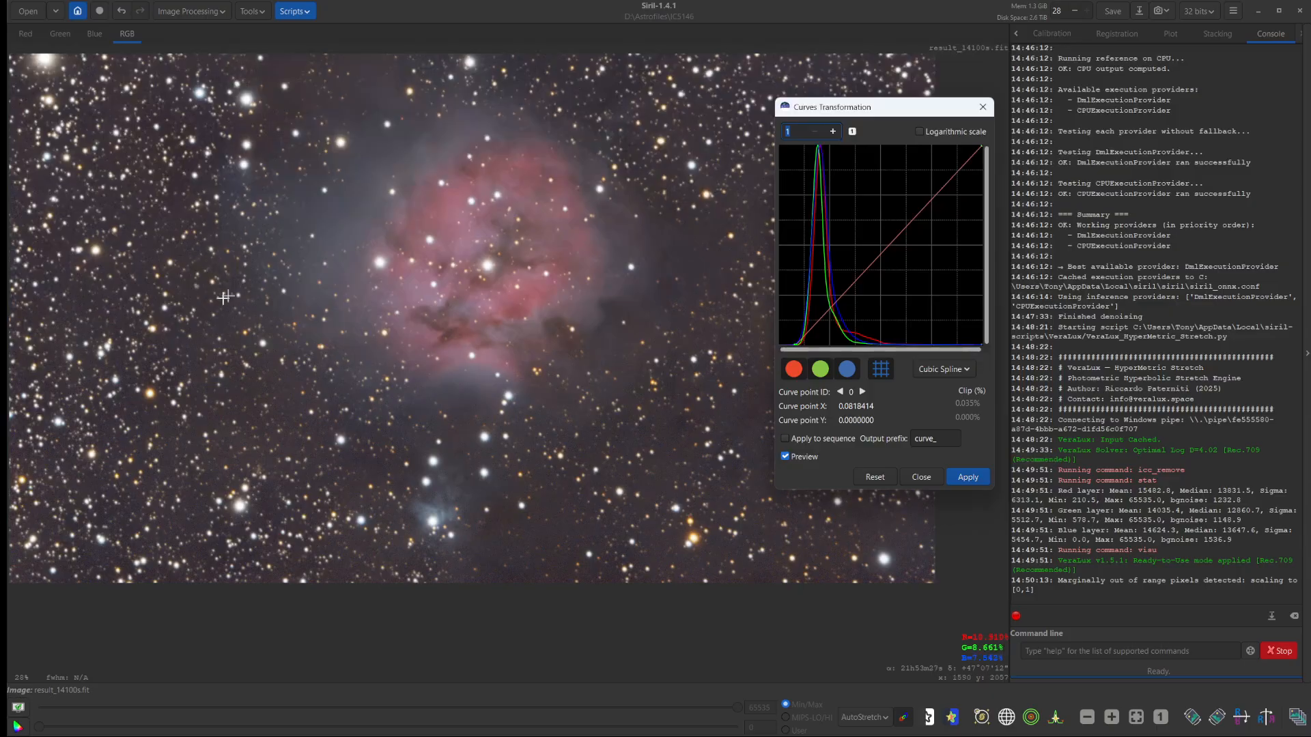
drag(893, 109, 1063, 111)
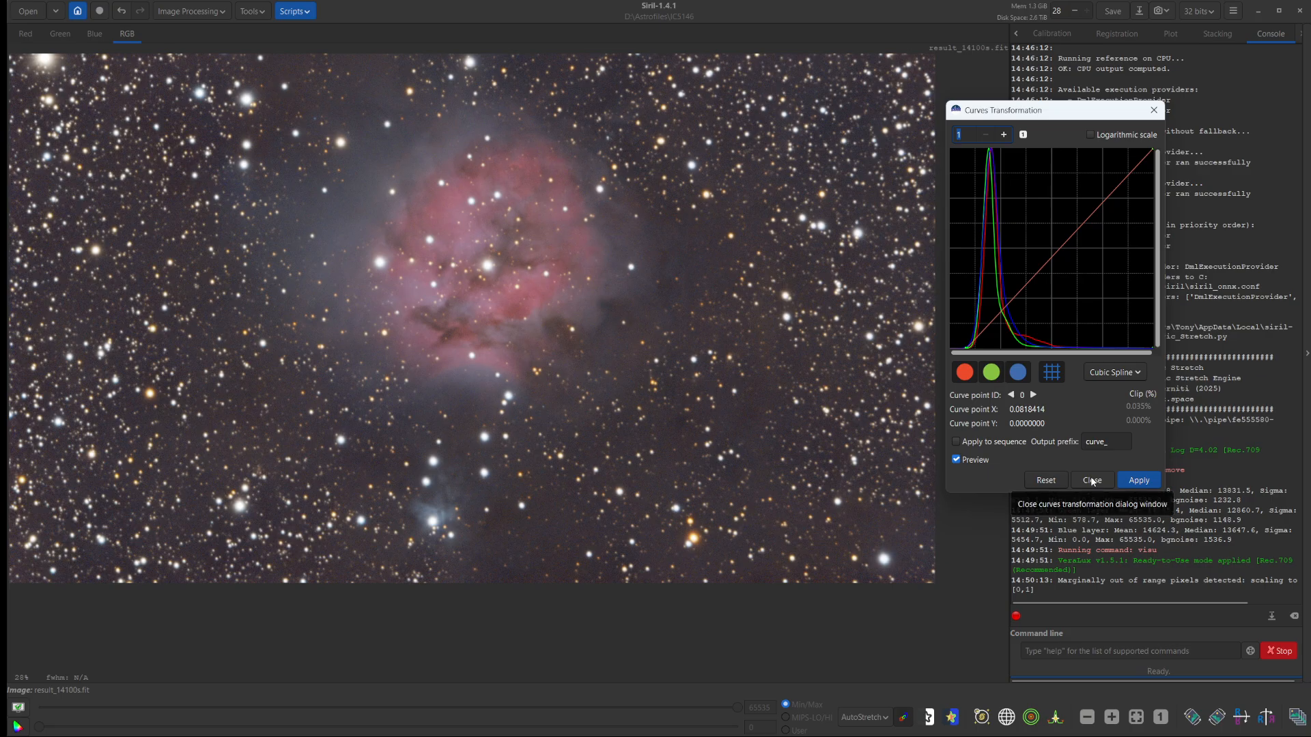
click(1092, 481)
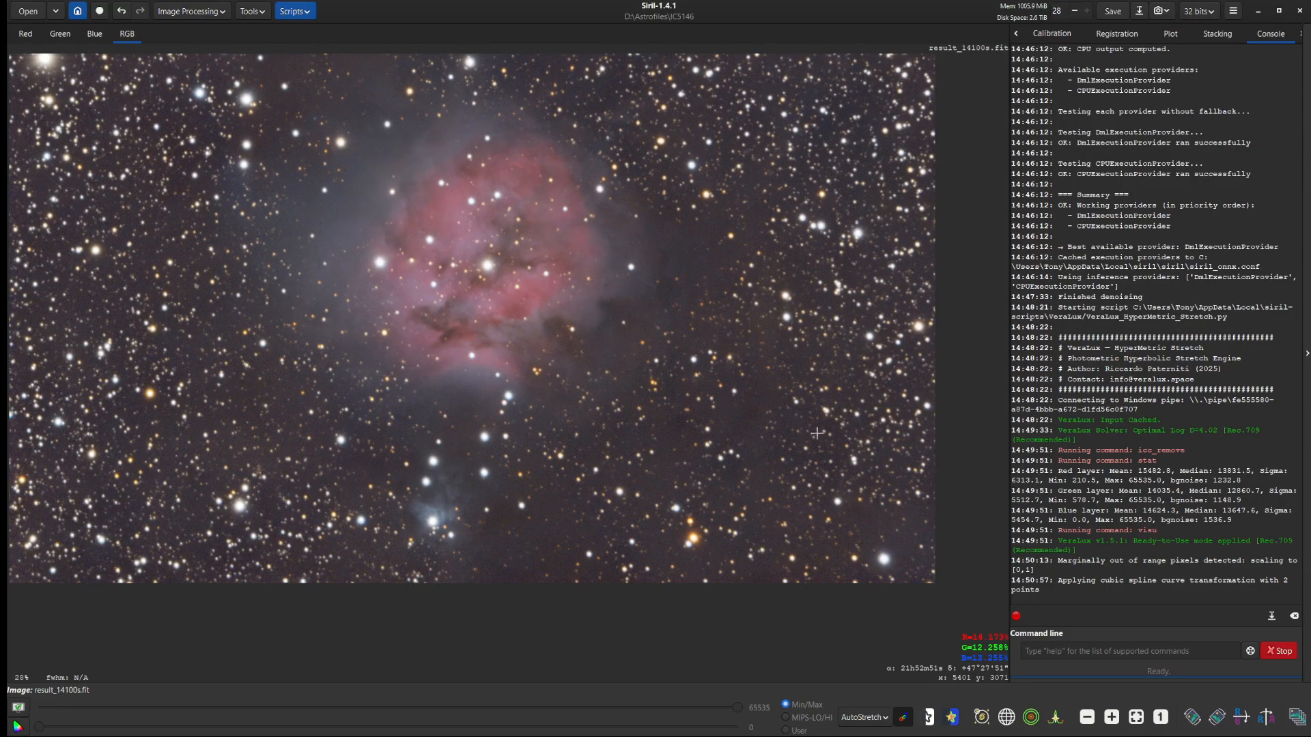
- Run the VeraLux Revela Python script on the image and move its window fully into view
click(293, 13)
mouse_move(305, 50)
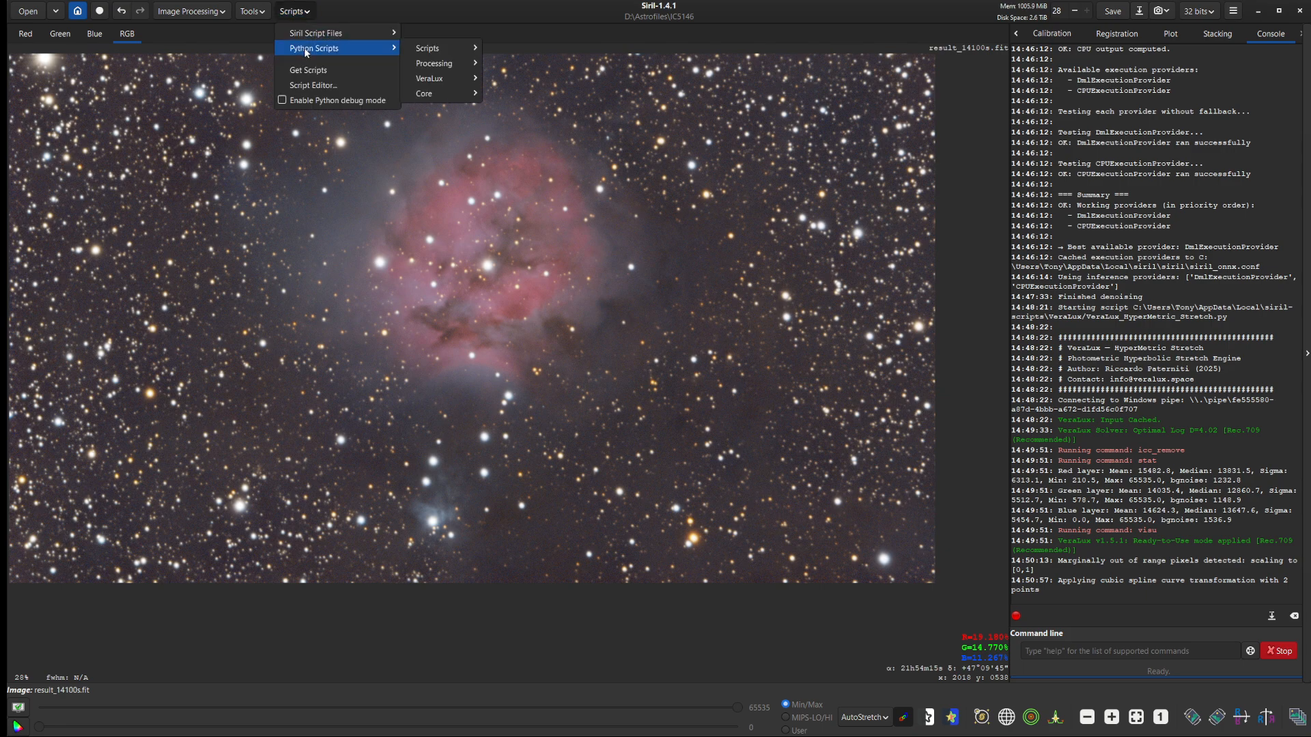
mouse_move(442, 82)
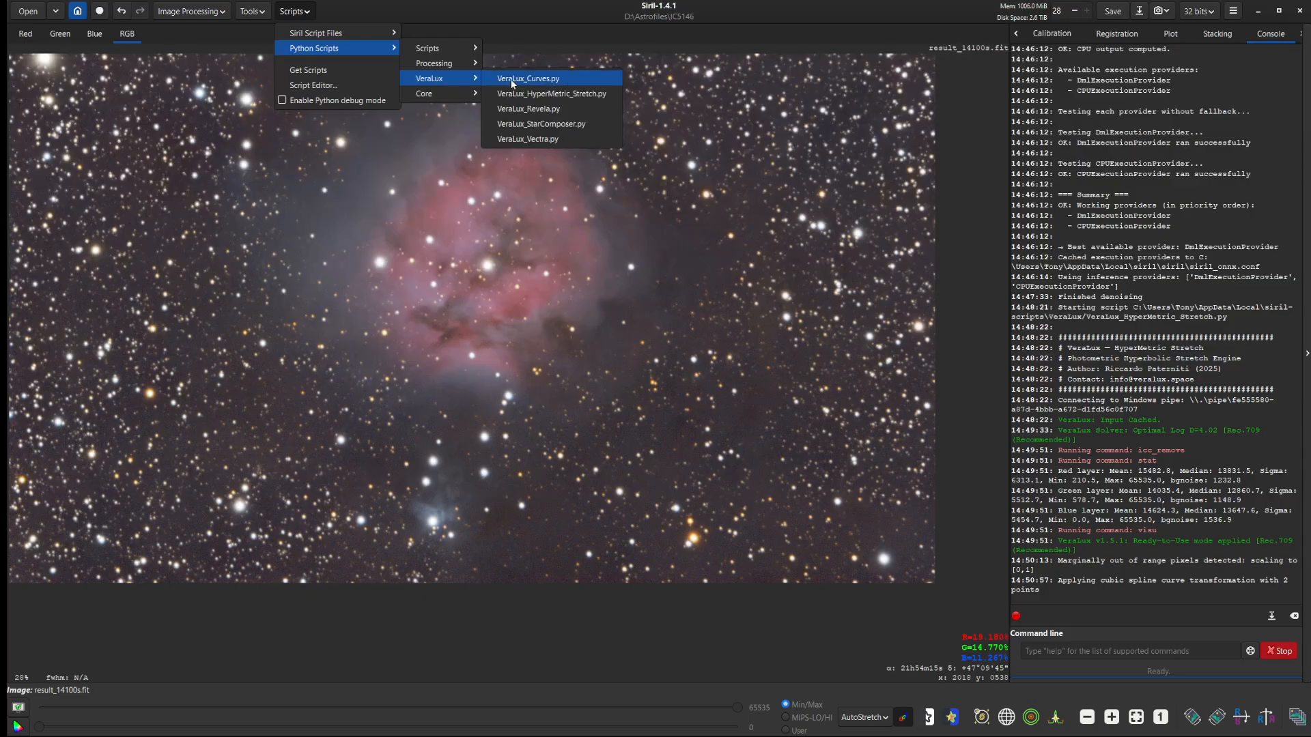
click(534, 109)
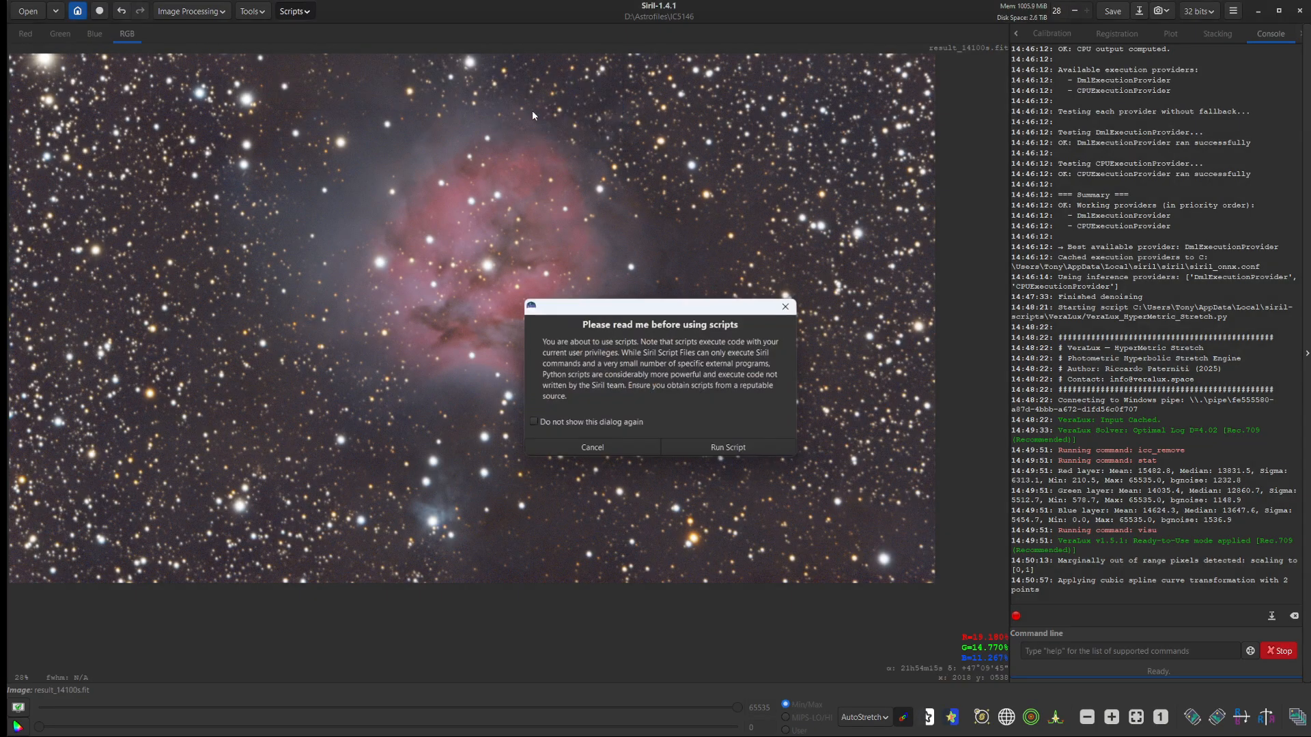
click(721, 448)
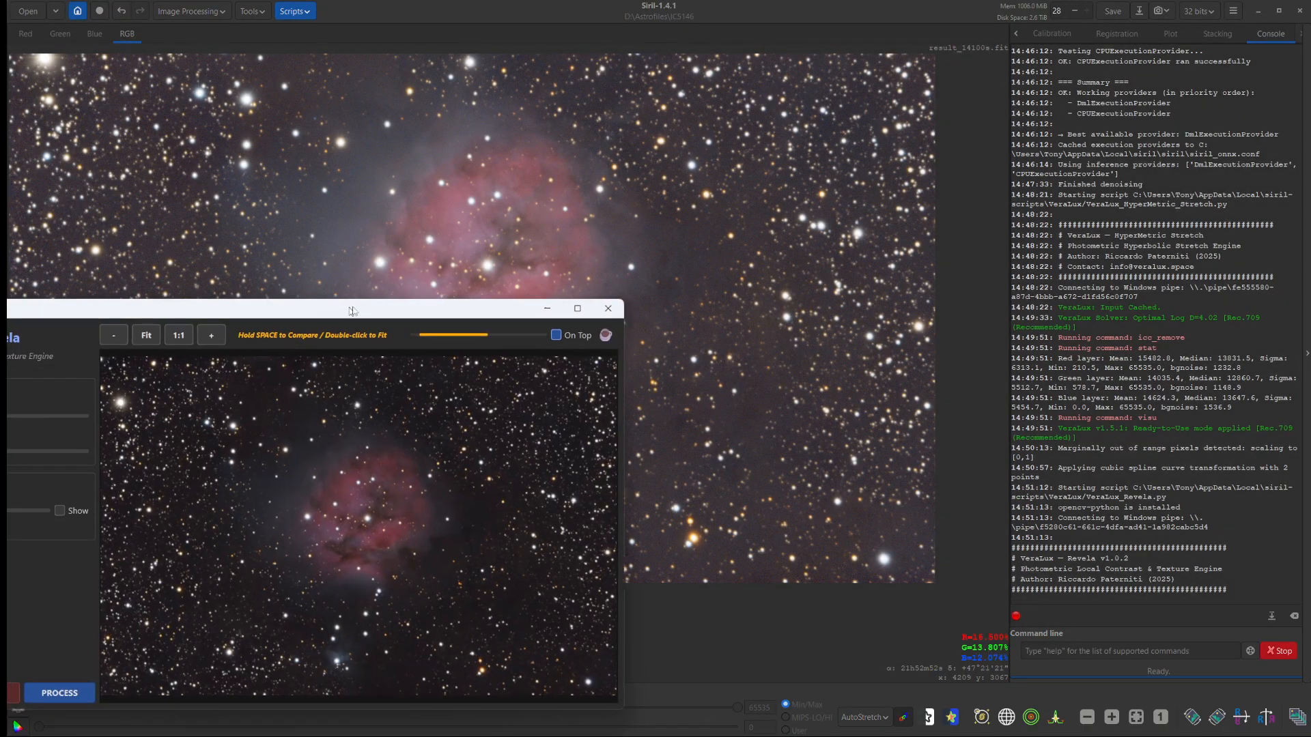
drag(335, 318, 854, 190)
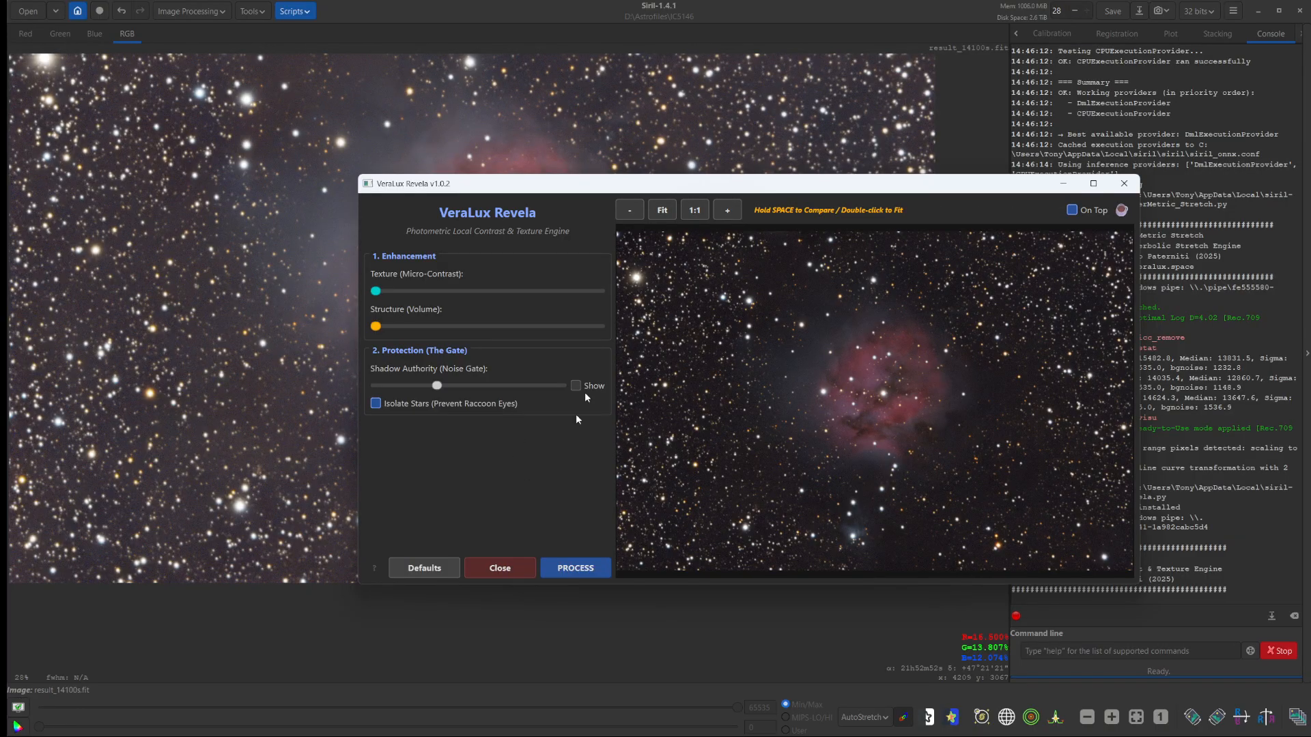
drag(622, 185, 735, 205)
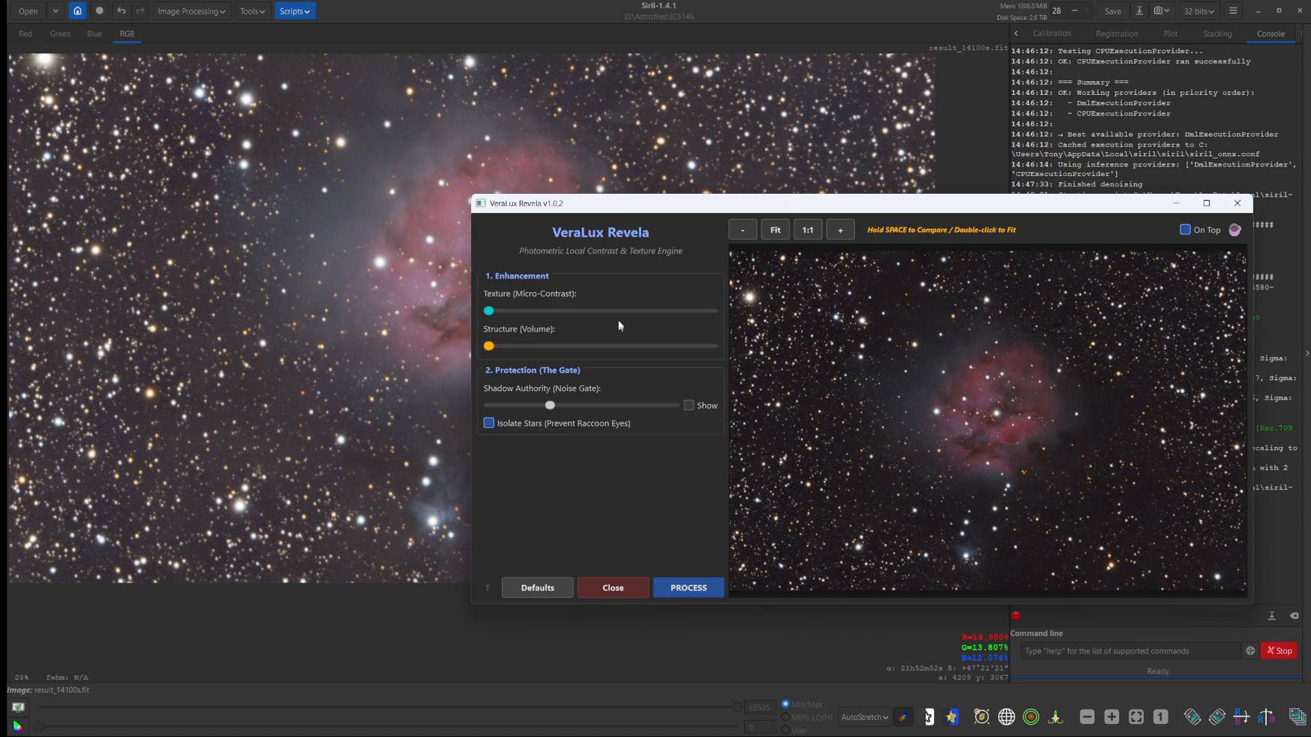
- Raise Texture and Structure to about a quarter of their ranges, compare with the original, process the image and fit it to view
drag(493, 314, 546, 314)
drag(489, 347, 544, 346)
key(space)
click(687, 590)
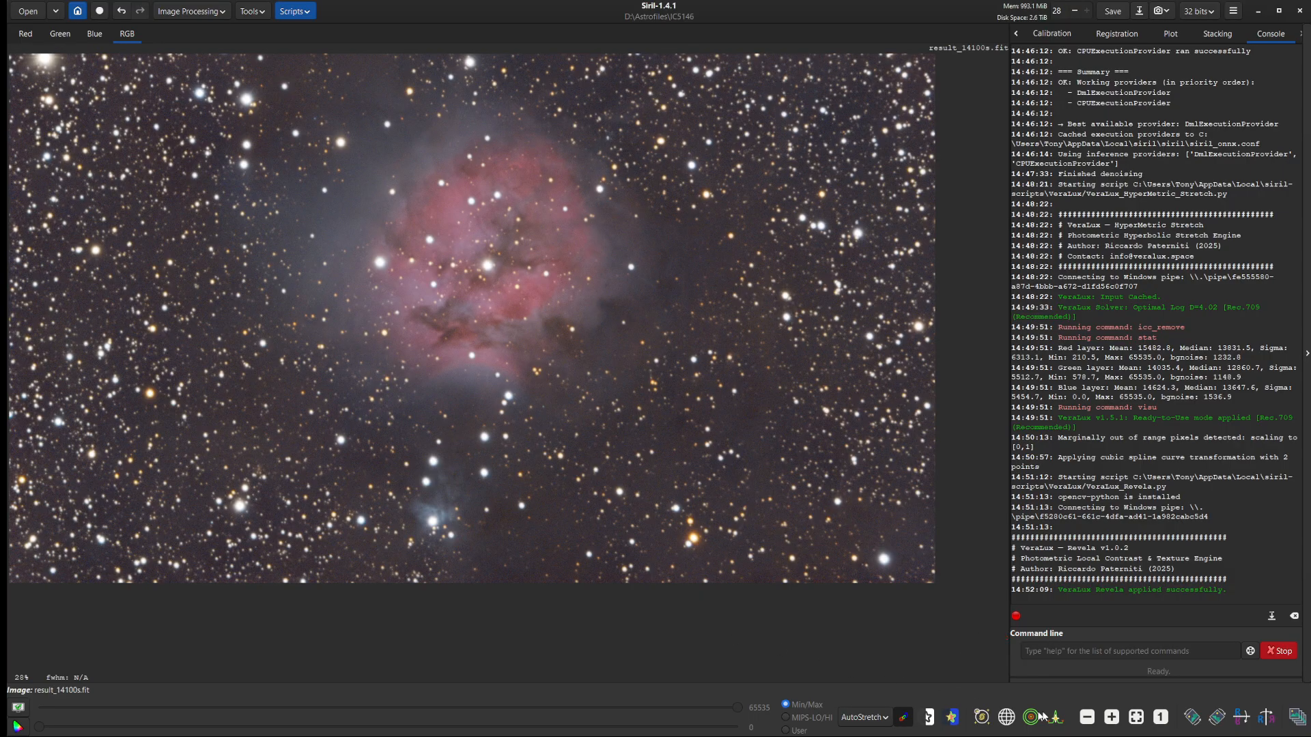
click(1135, 717)
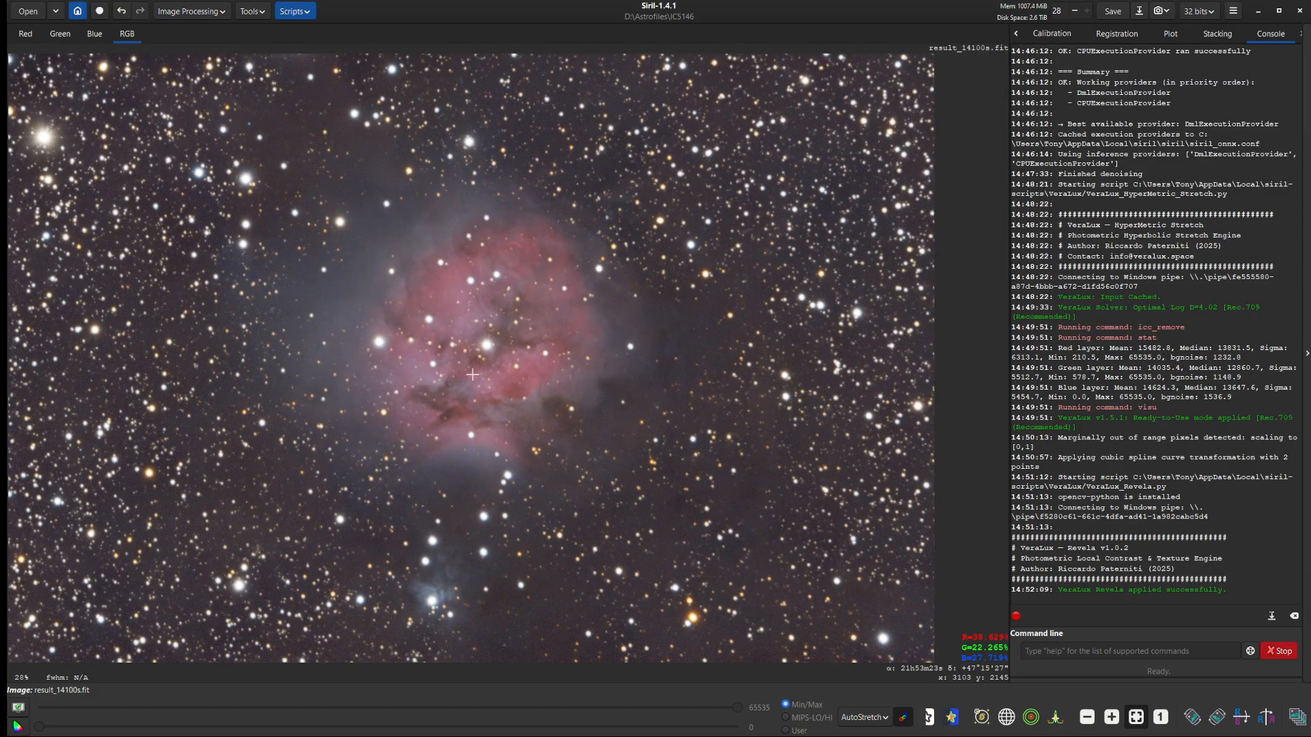
- Save the image as result_14100s.tif in the IC5146 folder, as a 16-bit unsigned integer TIFF
click(1139, 12)
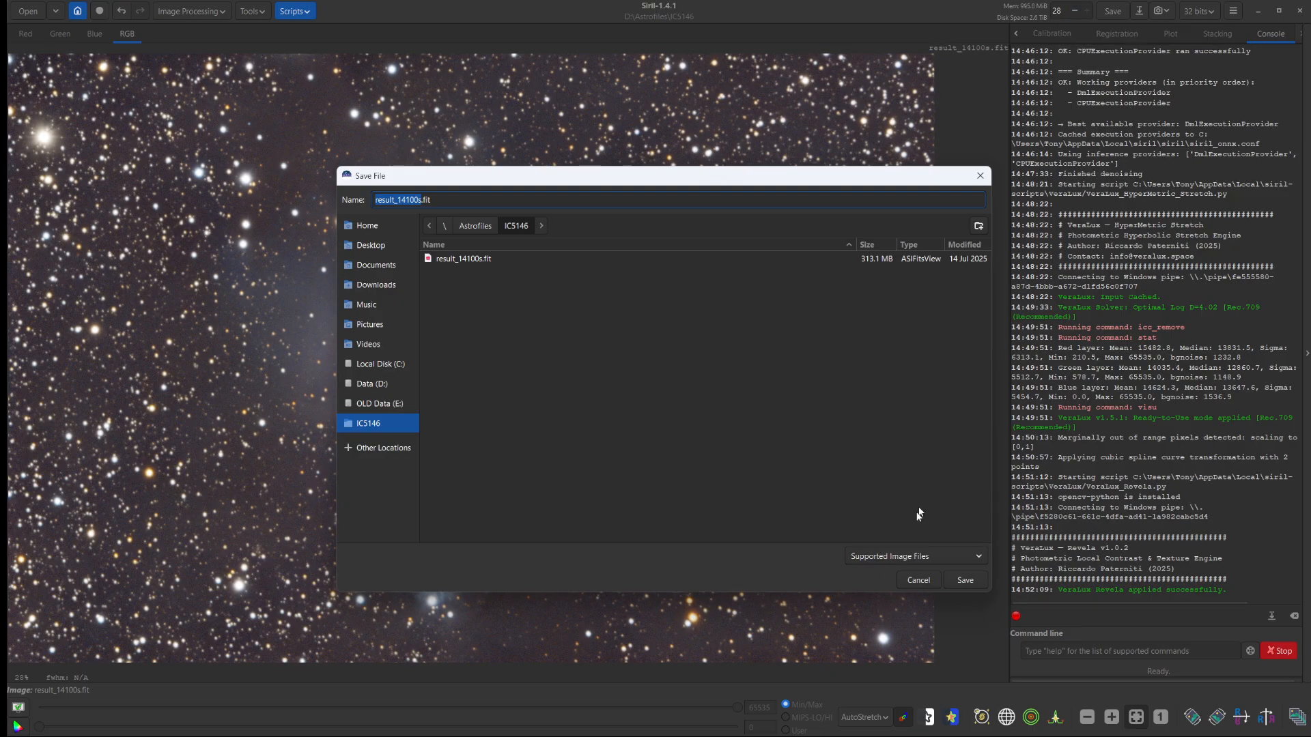
click(870, 556)
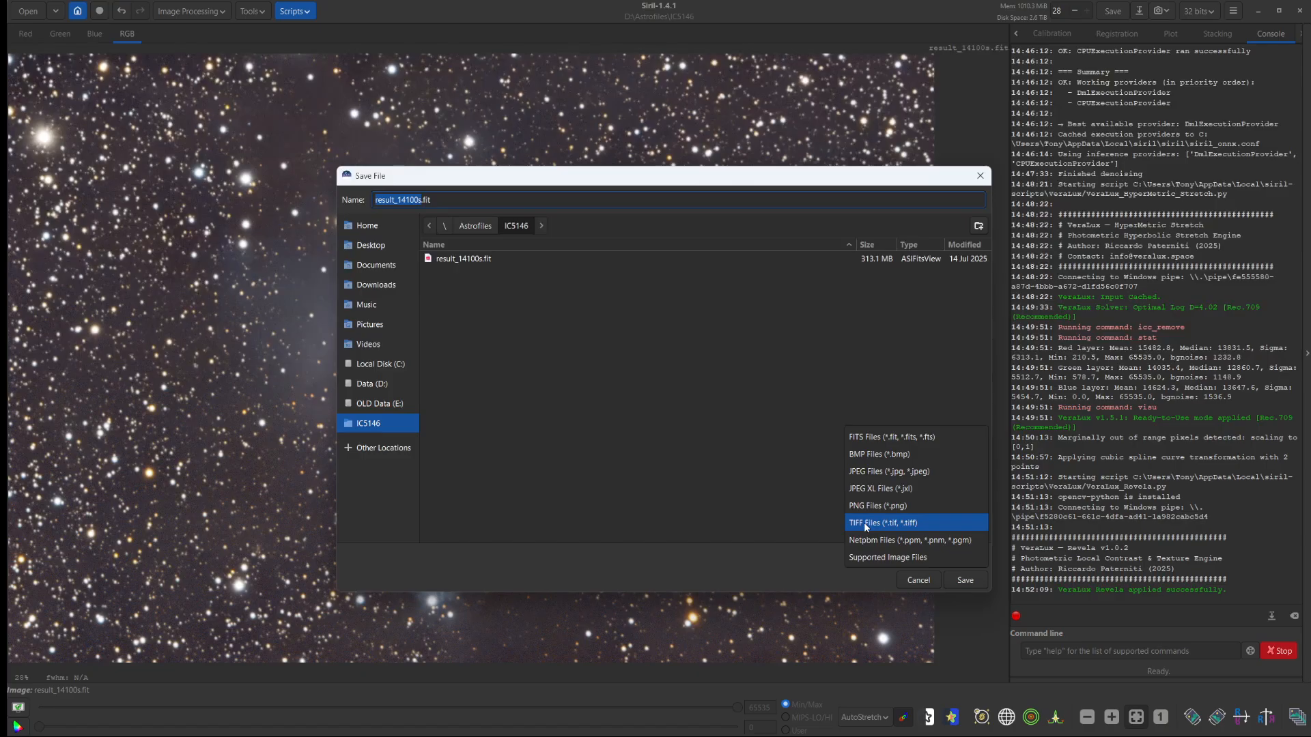
click(865, 523)
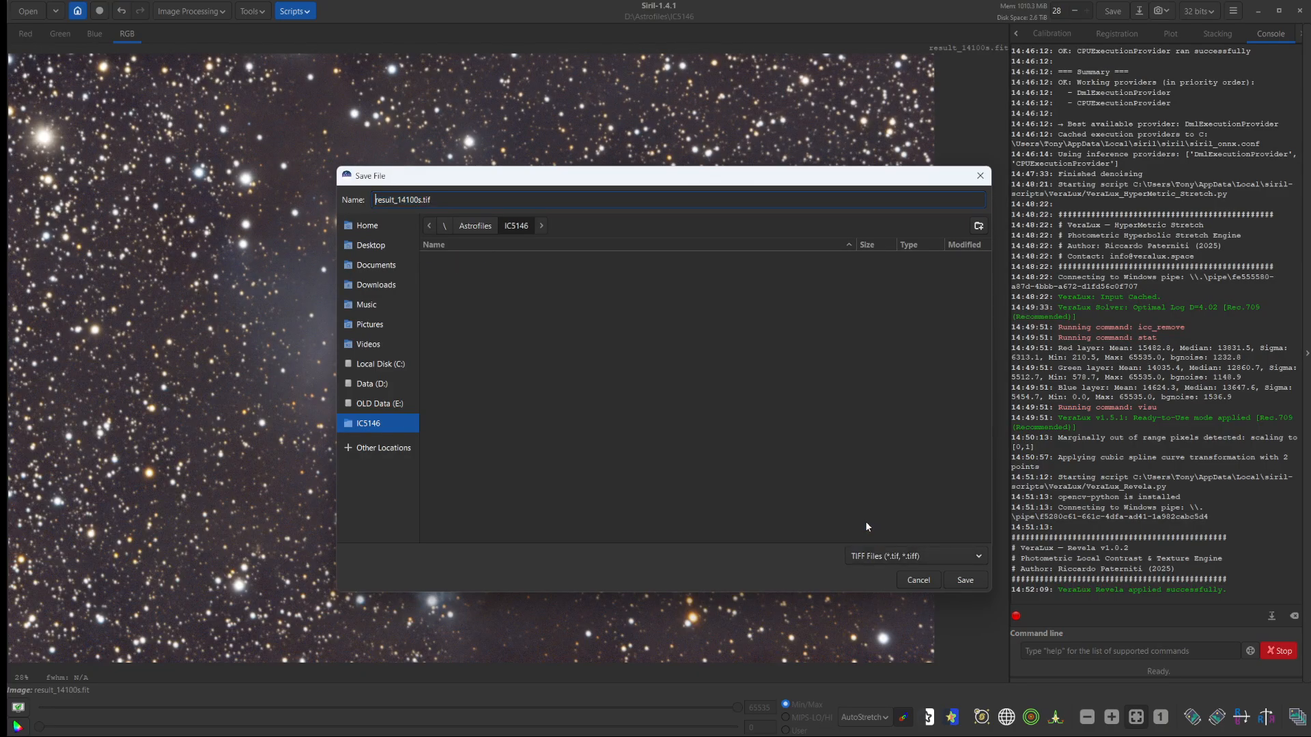
click(972, 583)
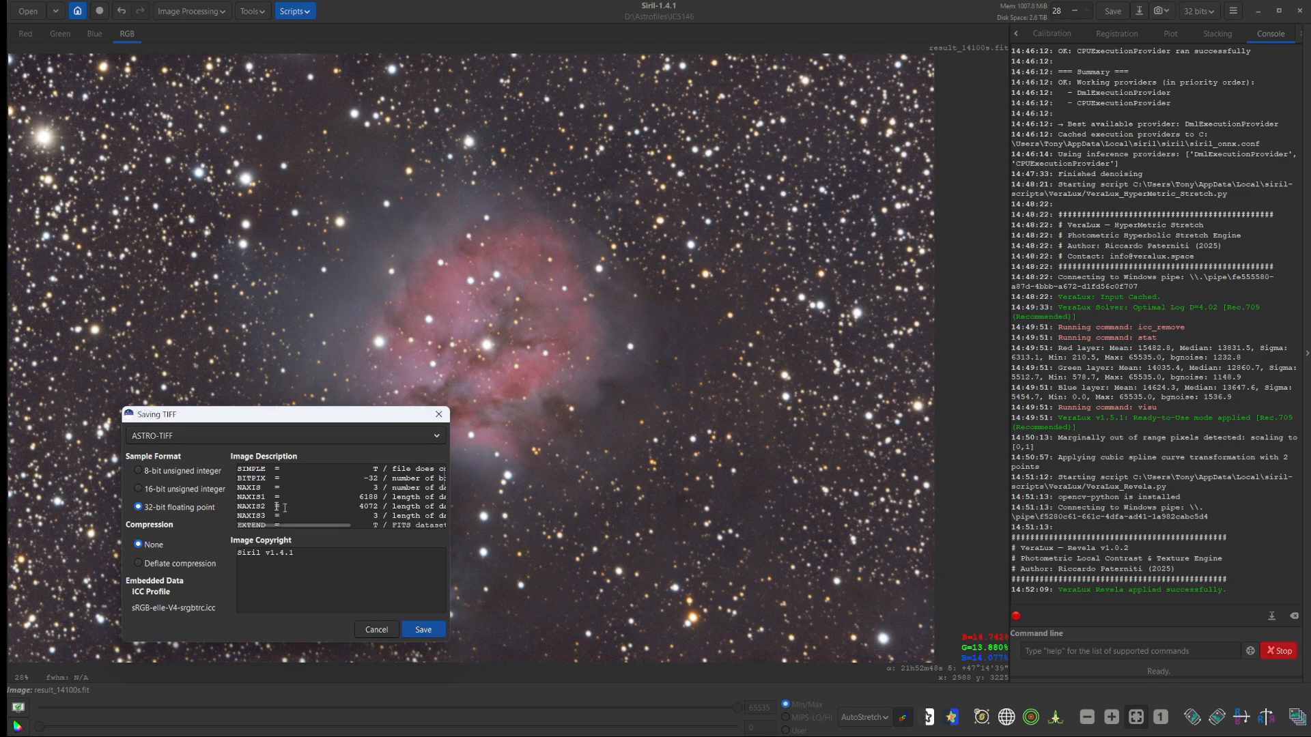
click(139, 490)
click(423, 630)
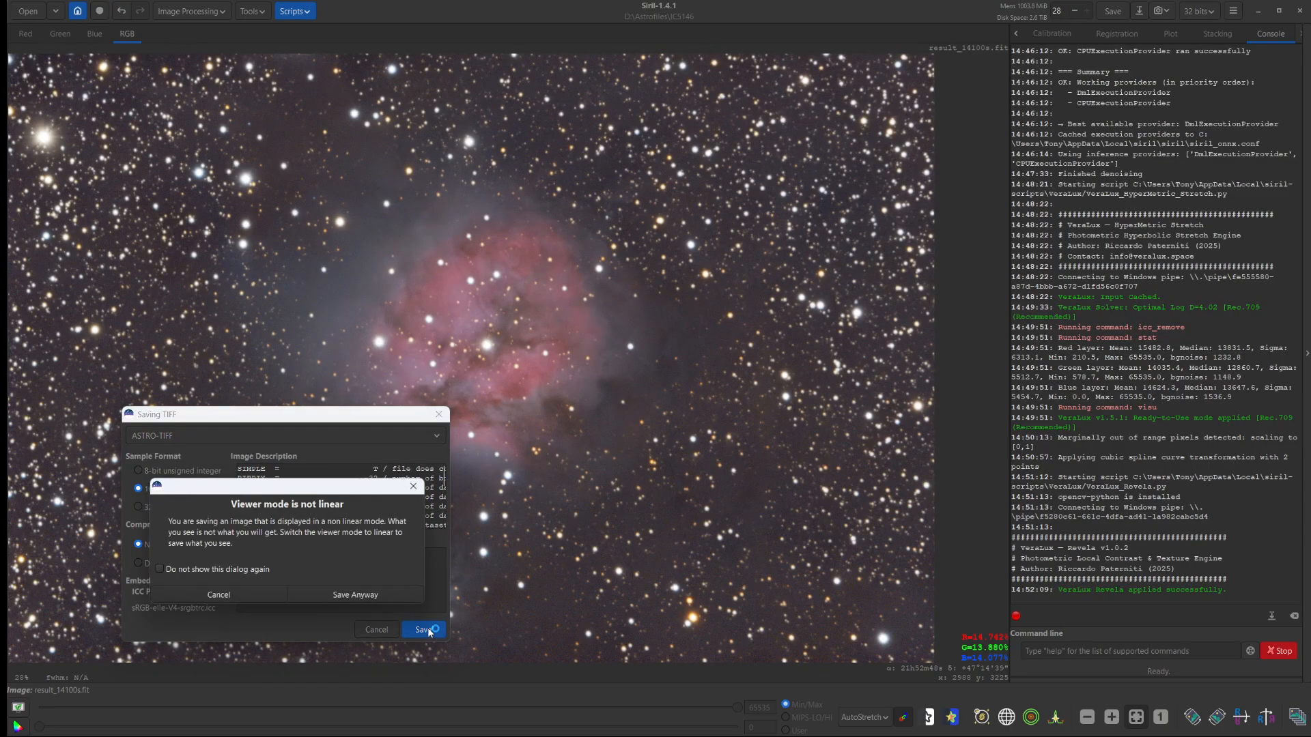
click(343, 597)
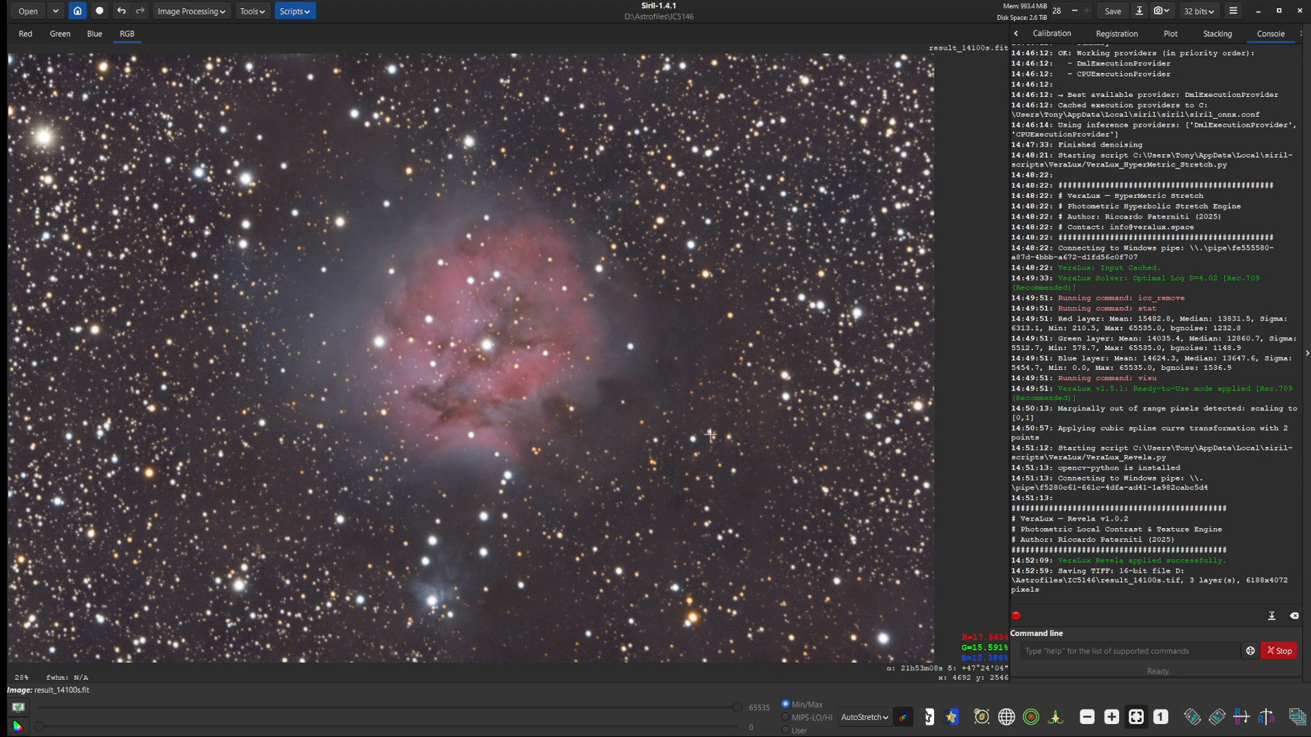
- Set the image's display mode to Linear and minimise Siril to switch to Photoshop
click(871, 719)
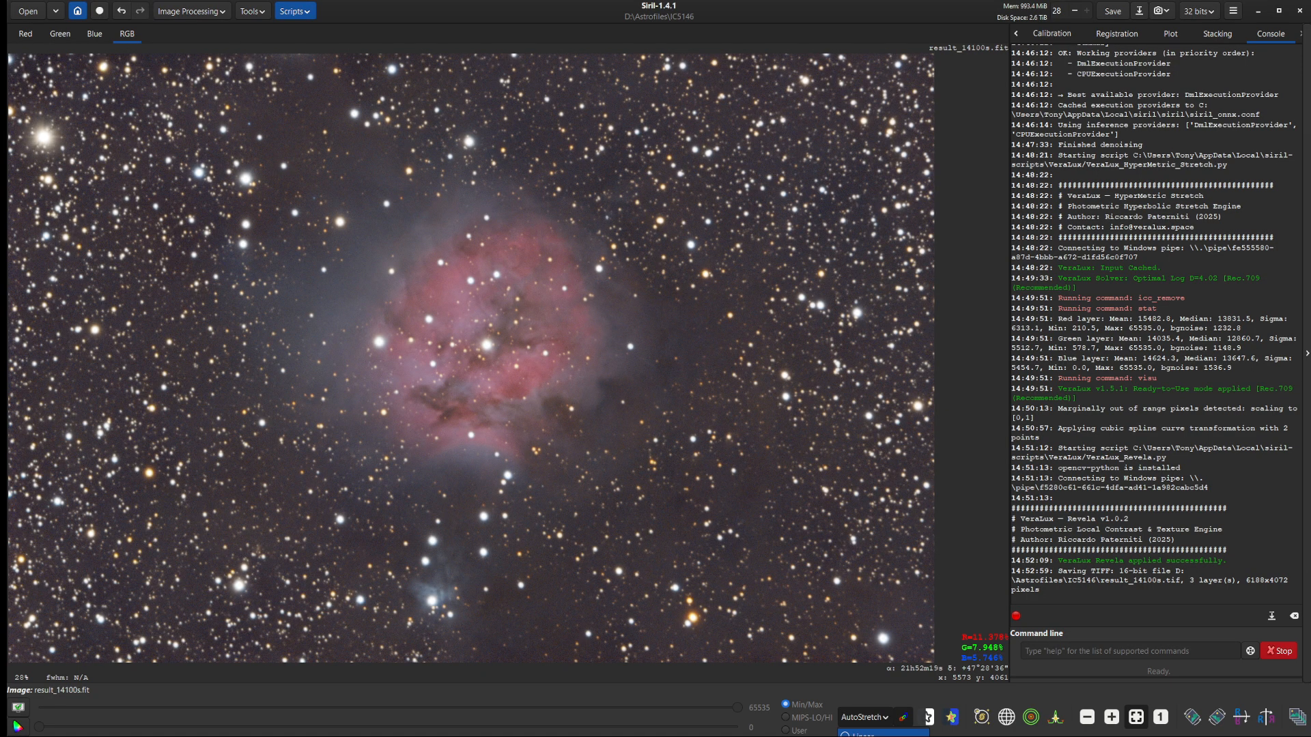
click(861, 734)
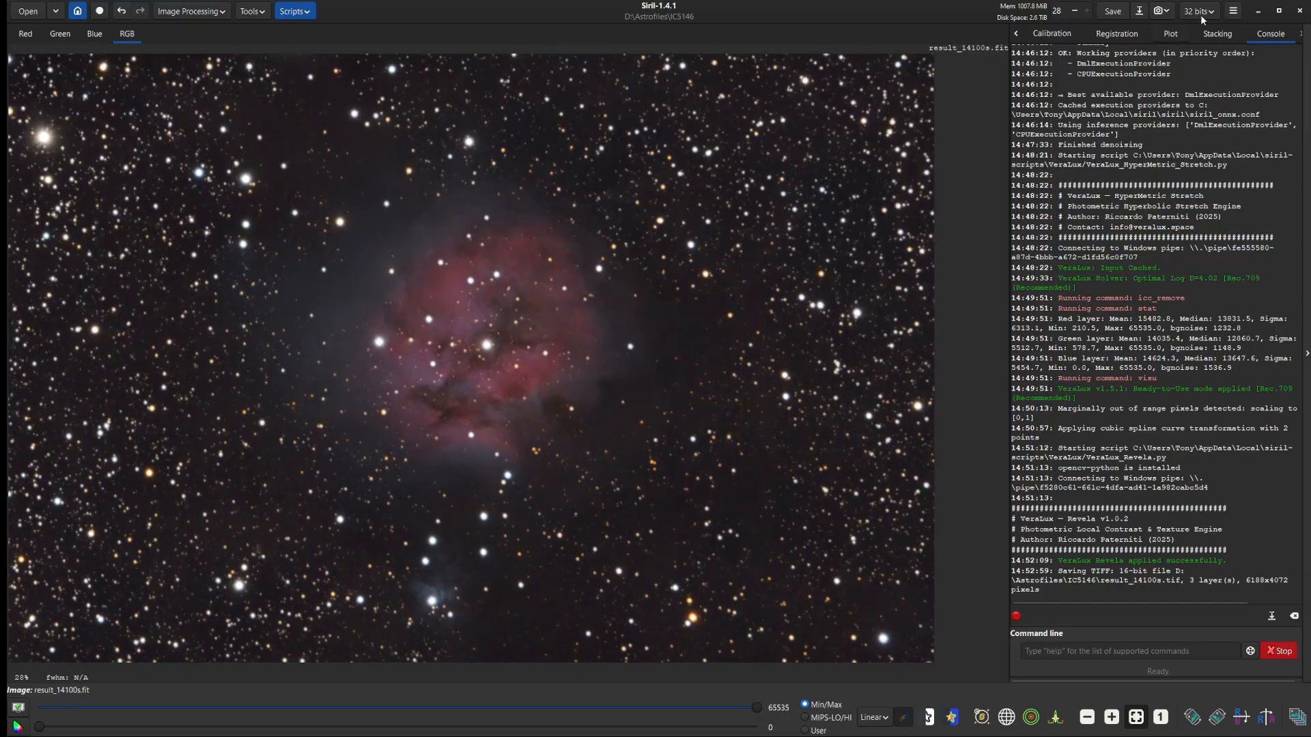
click(1258, 11)
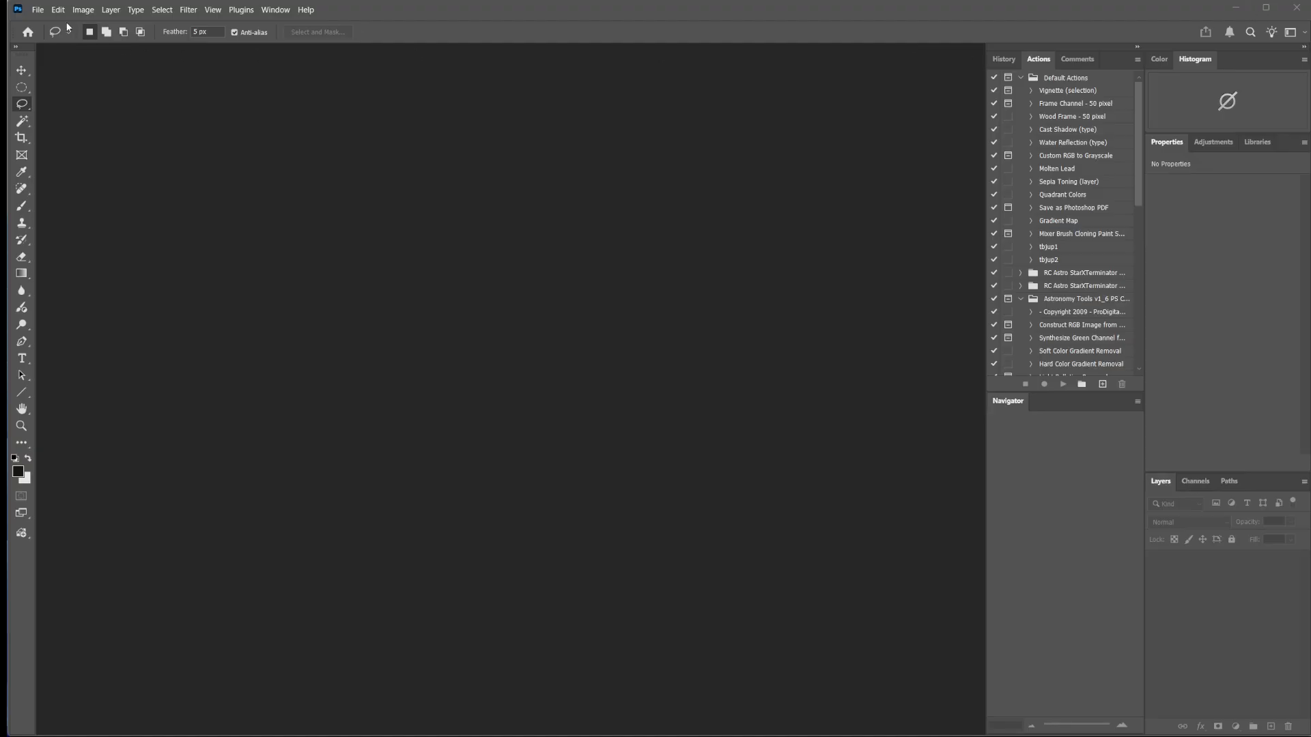
- Open result_14100s.tif from the IC5146 folder
click(38, 9)
click(48, 35)
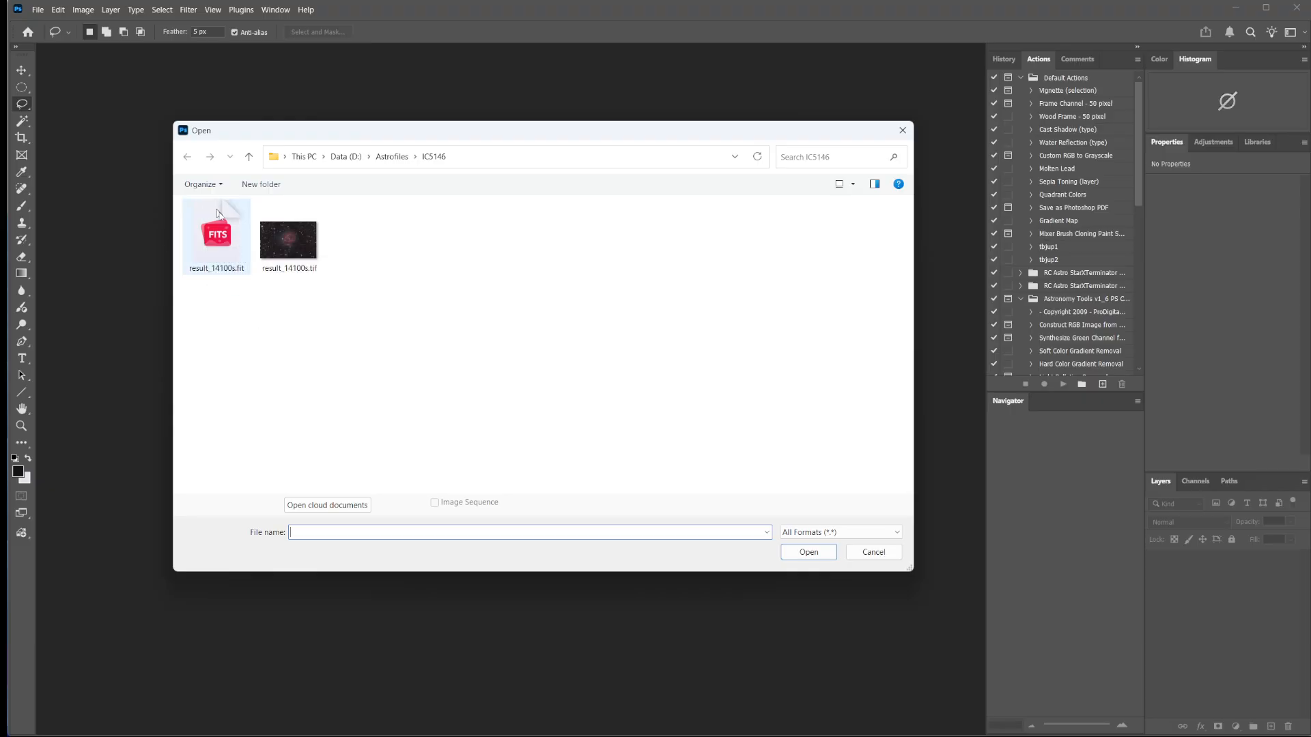
click(285, 236)
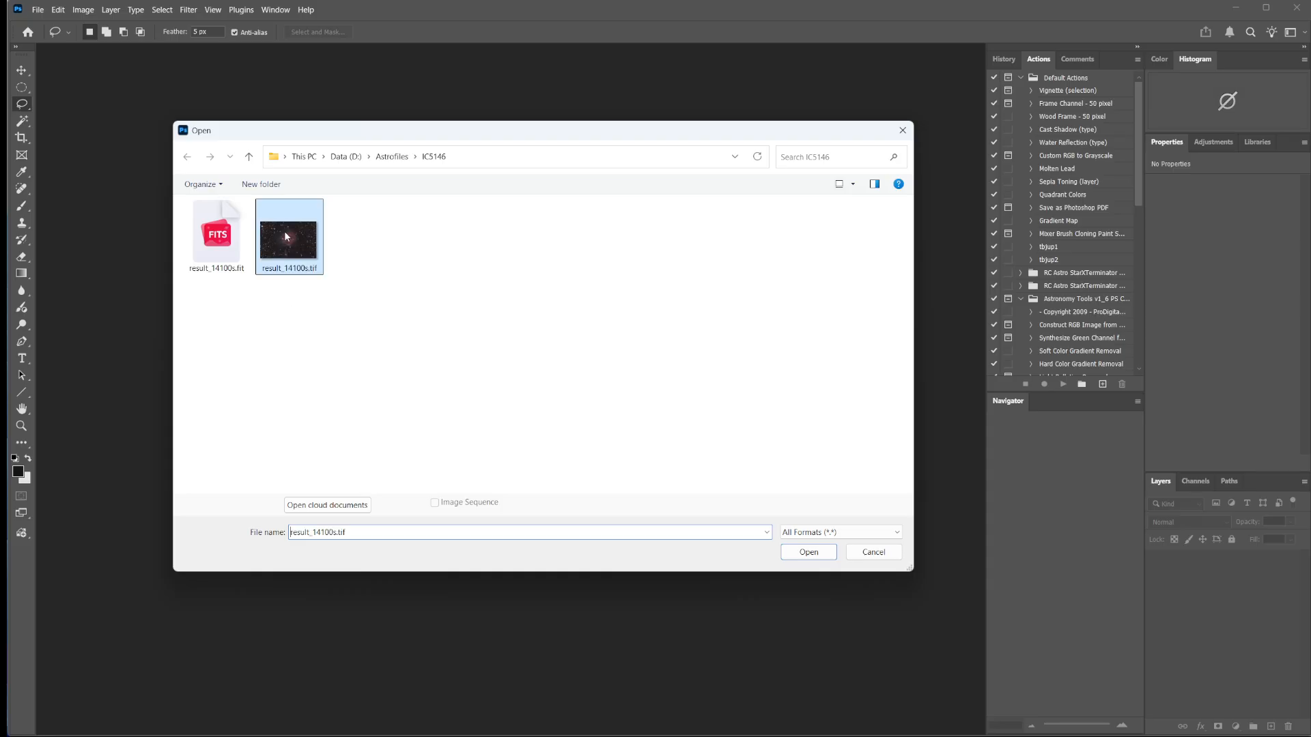
double_click(285, 236)
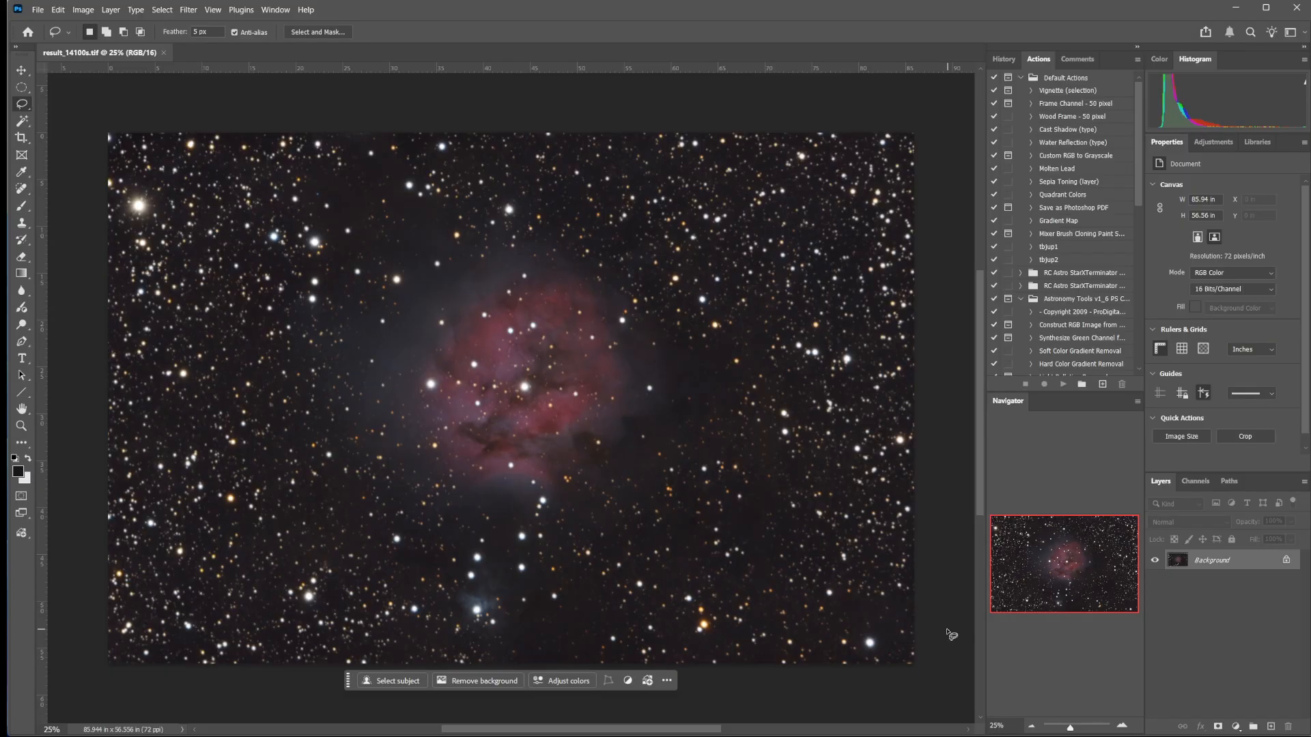
- Duplicate the background layer and open the Camera Raw Filter on the copy
key(ctrl+j)
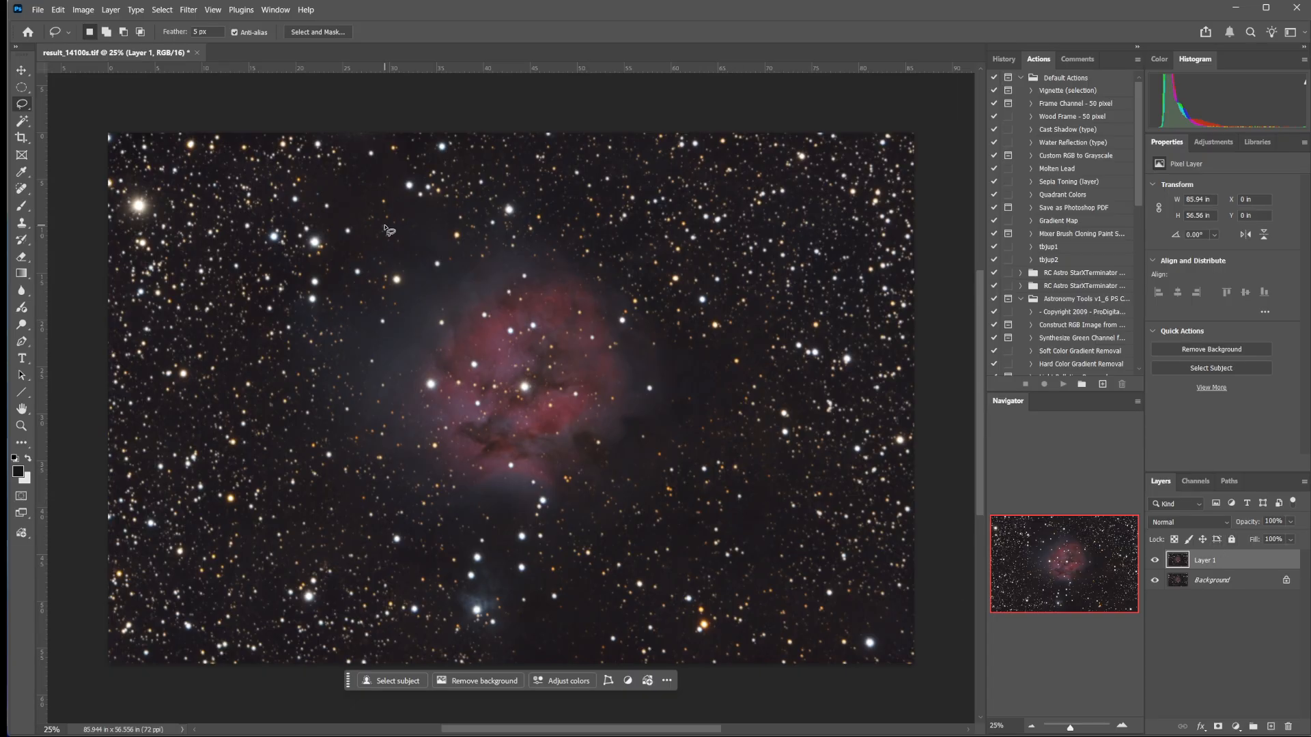
click(188, 10)
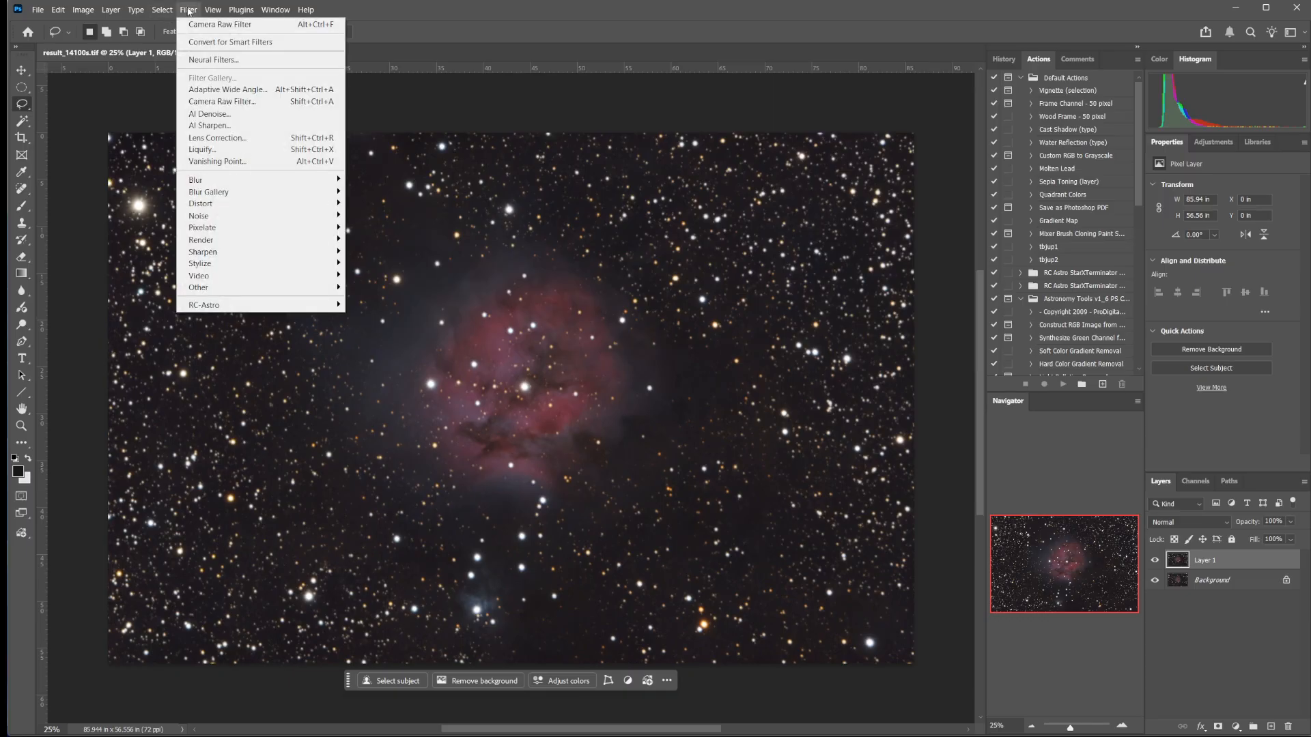
click(220, 101)
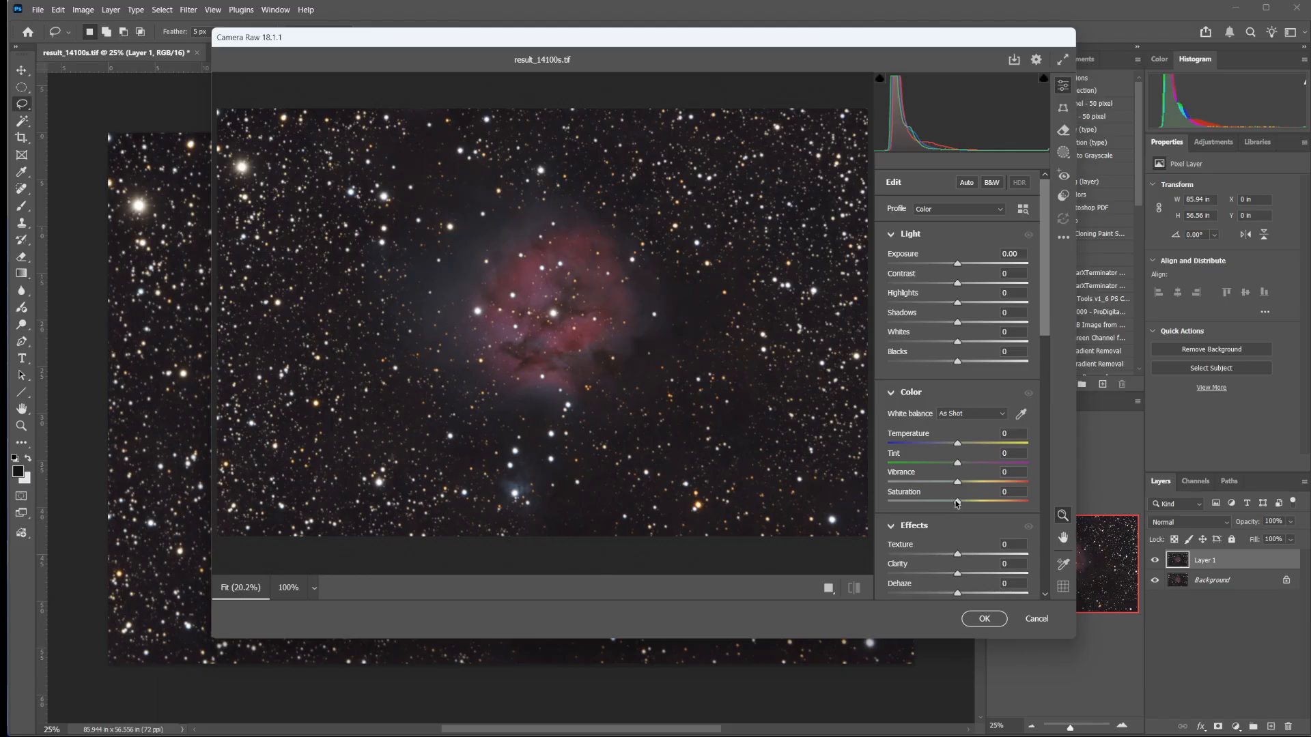
- Try Saturation at +100 and inspect the nebula's core at 100% magnification
drag(957, 504, 1031, 505)
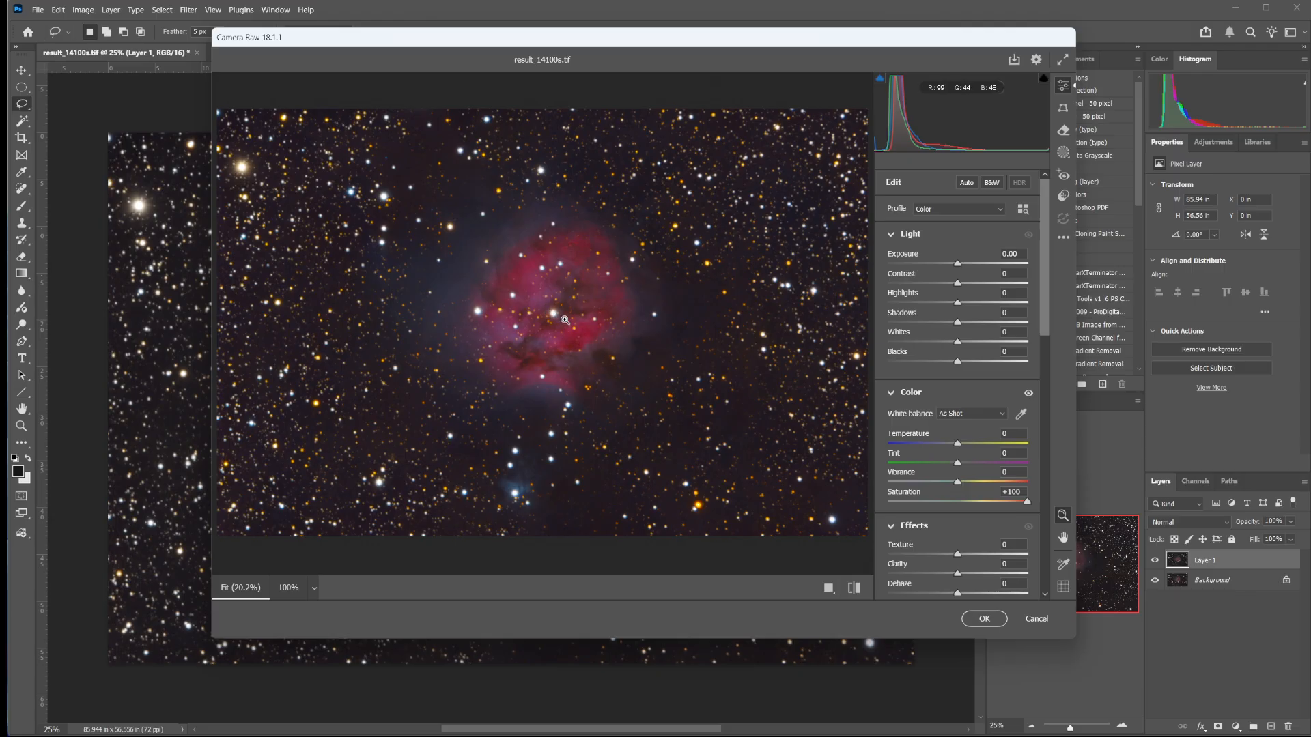
click(565, 320)
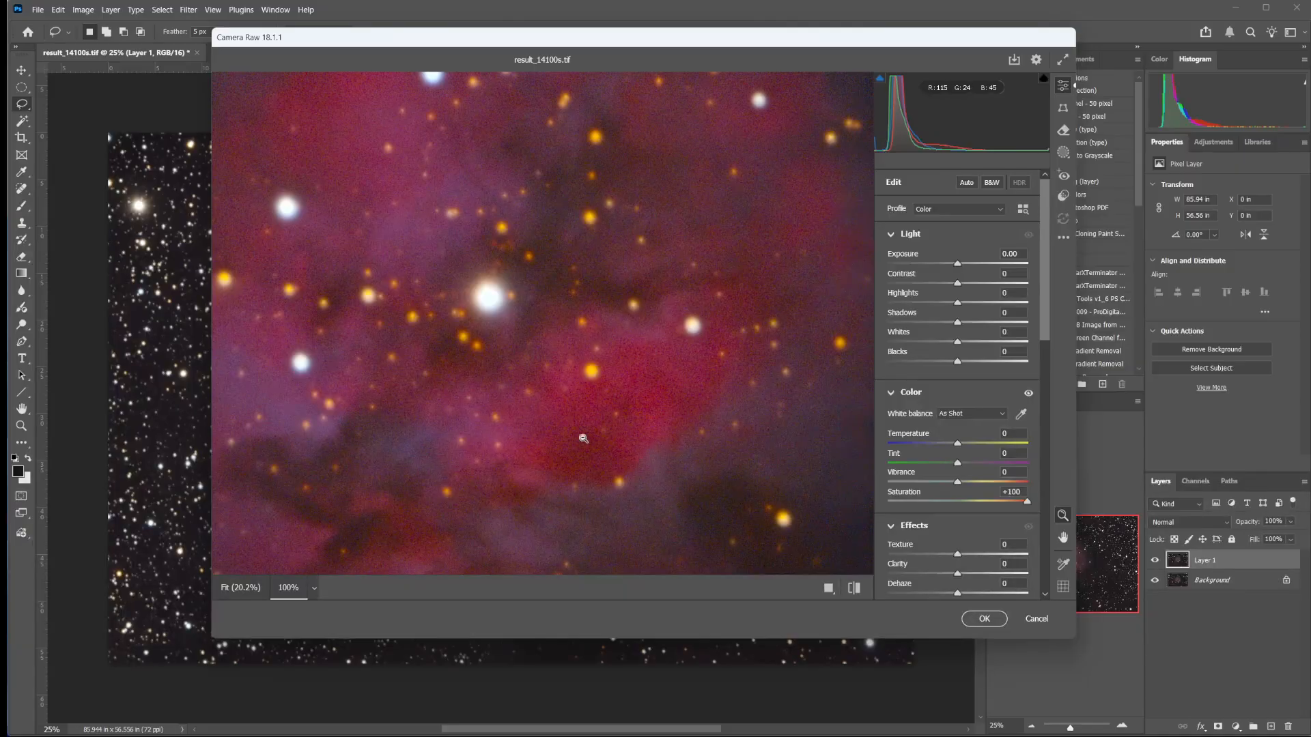
click(552, 397)
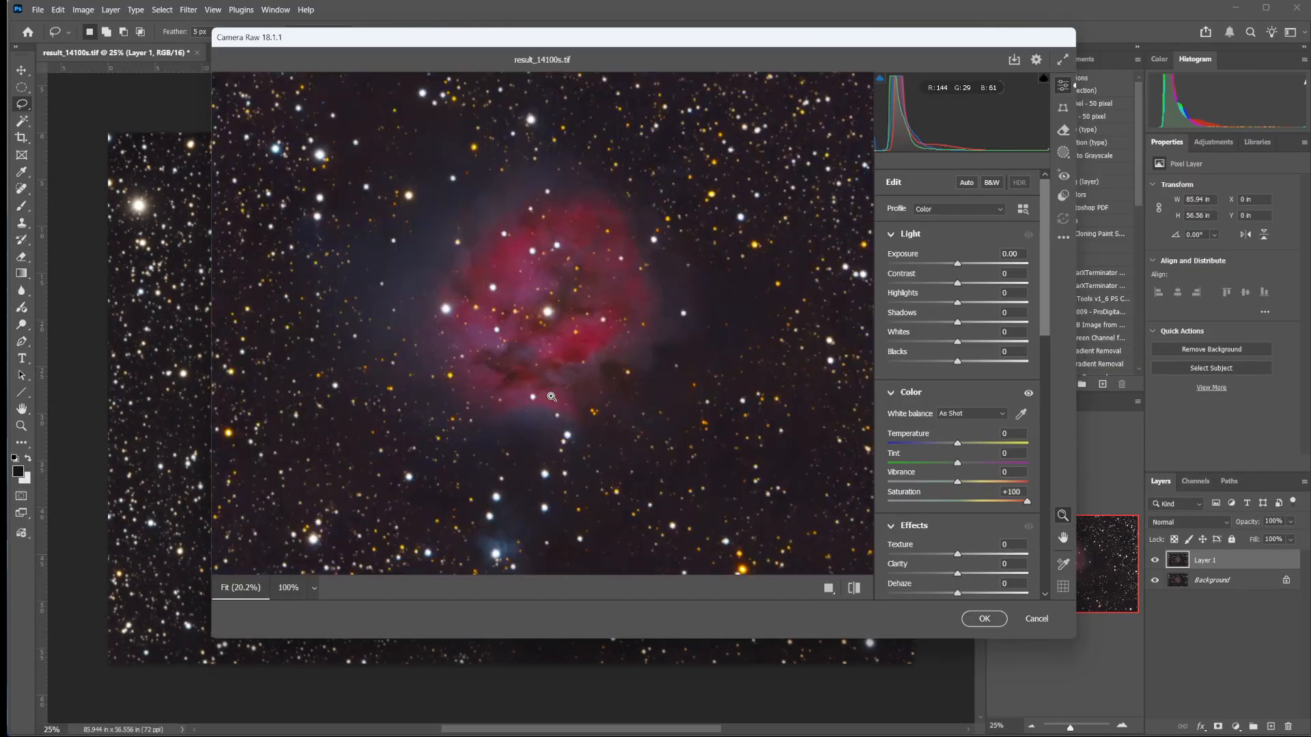
- Set Saturation to +20, Vibrance to +9 and Clarity to +10, apply the filter and compare the layer with the original background
drag(1027, 501, 971, 504)
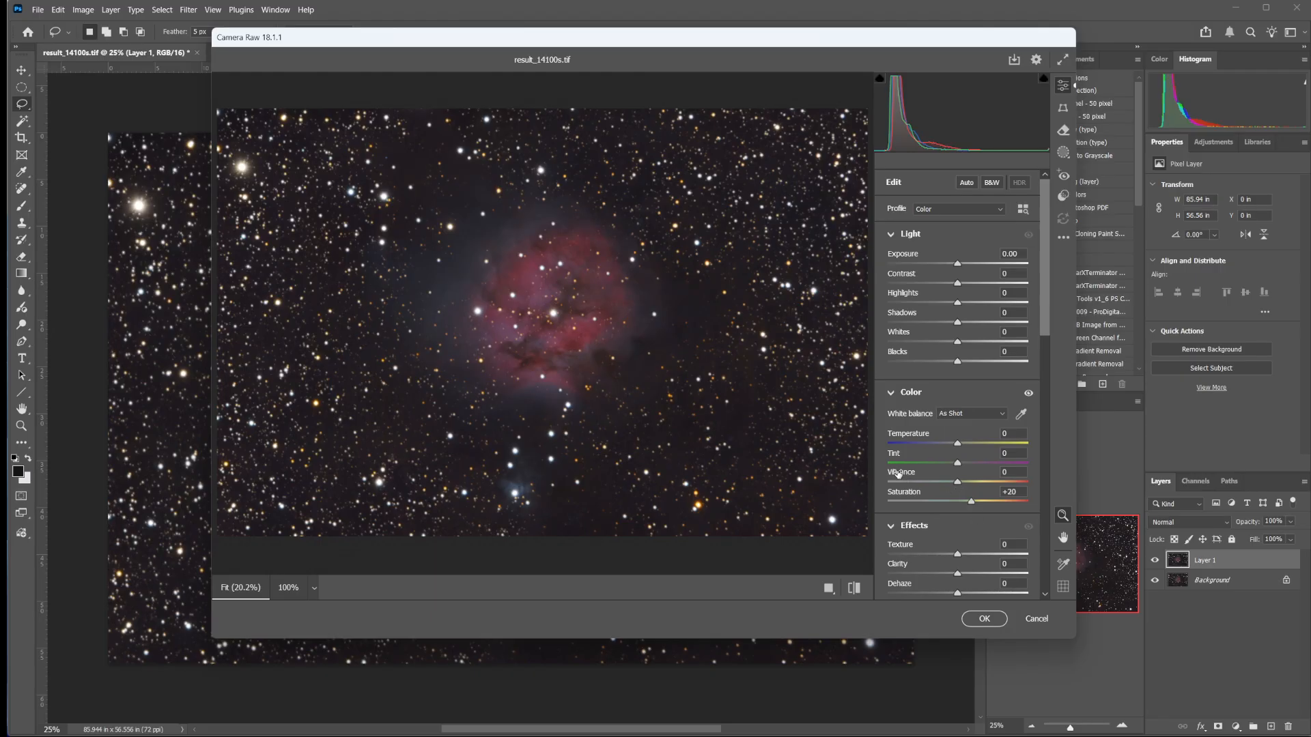
mouse_move(896, 473)
drag(956, 484, 964, 487)
mouse_move(899, 565)
mouse_move(957, 575)
mouse_down()
mouse_move(1030, 578)
mouse_move(971, 579)
mouse_up()
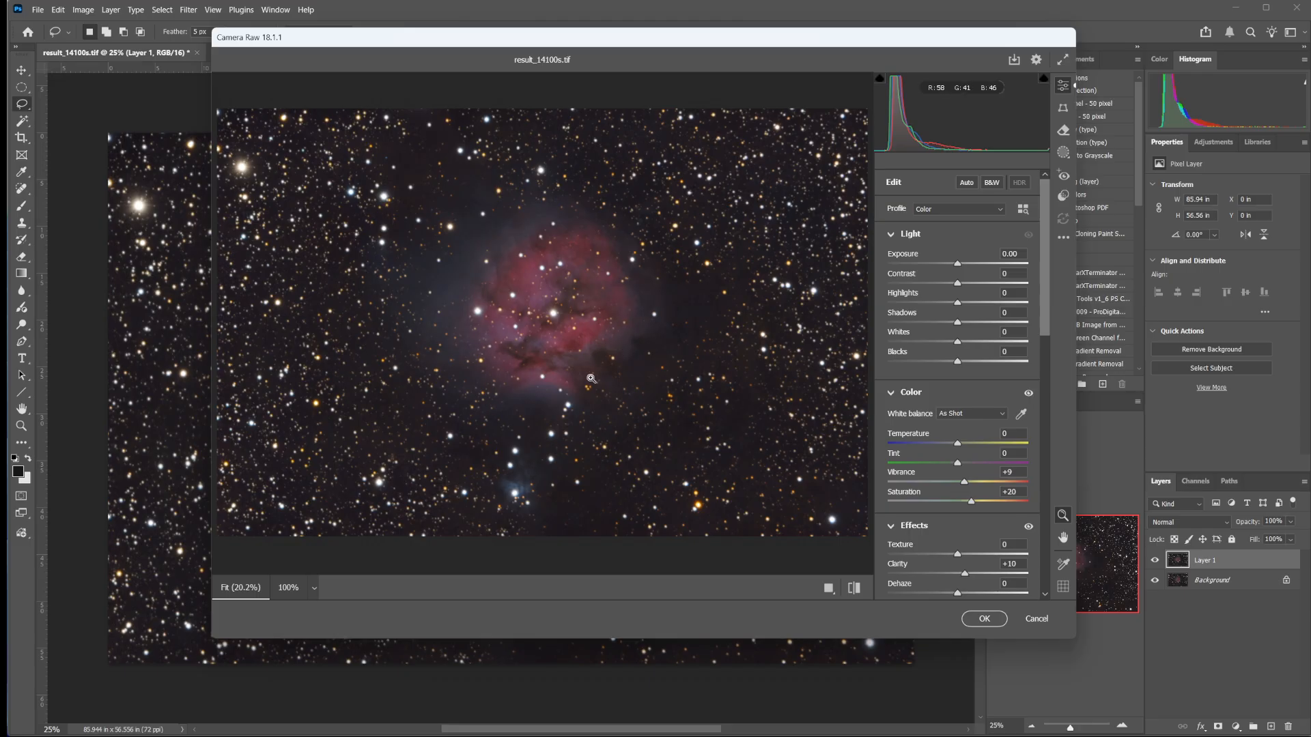
click(983, 619)
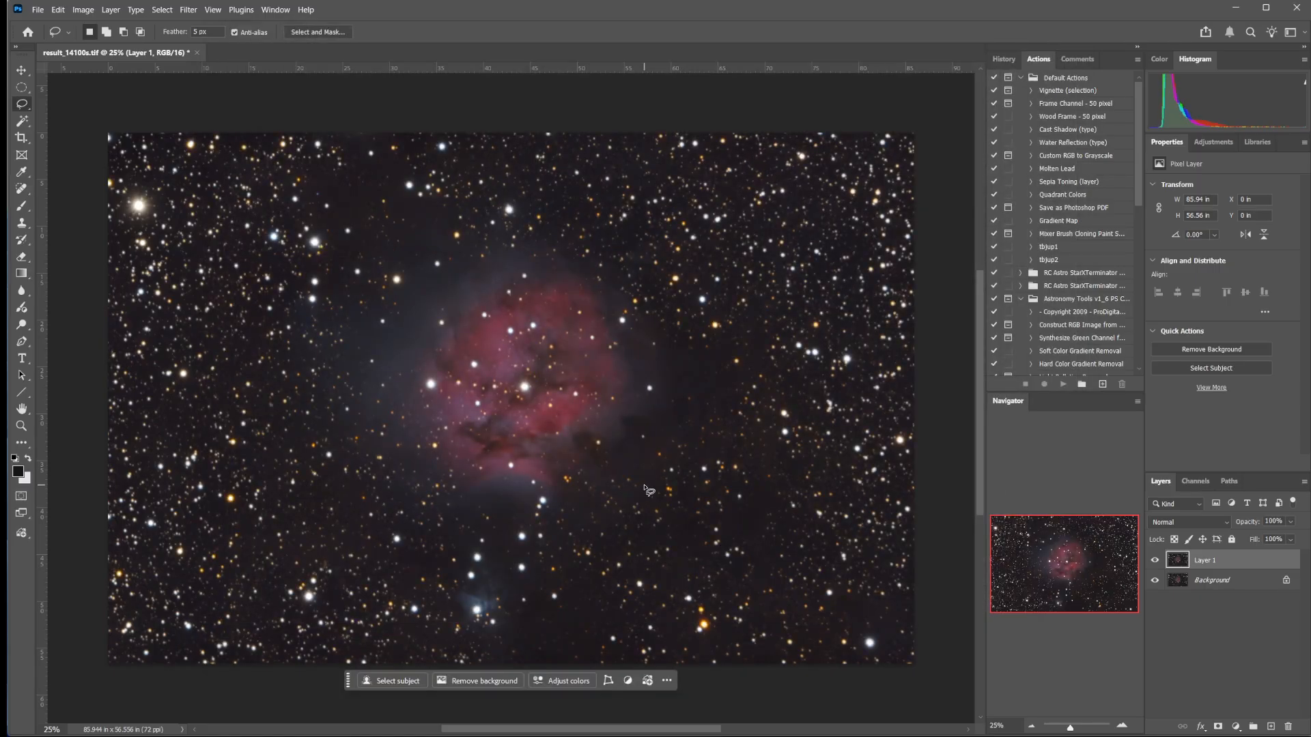
click(1154, 561)
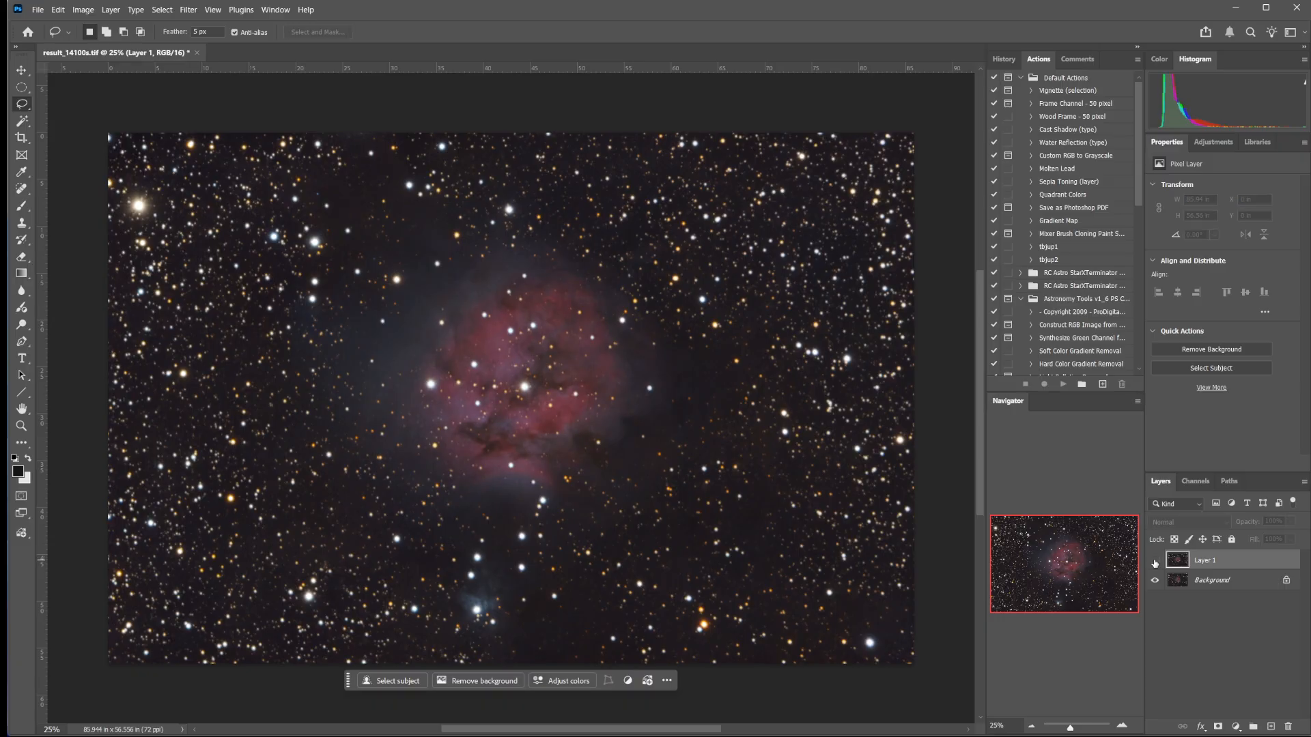
click(1155, 561)
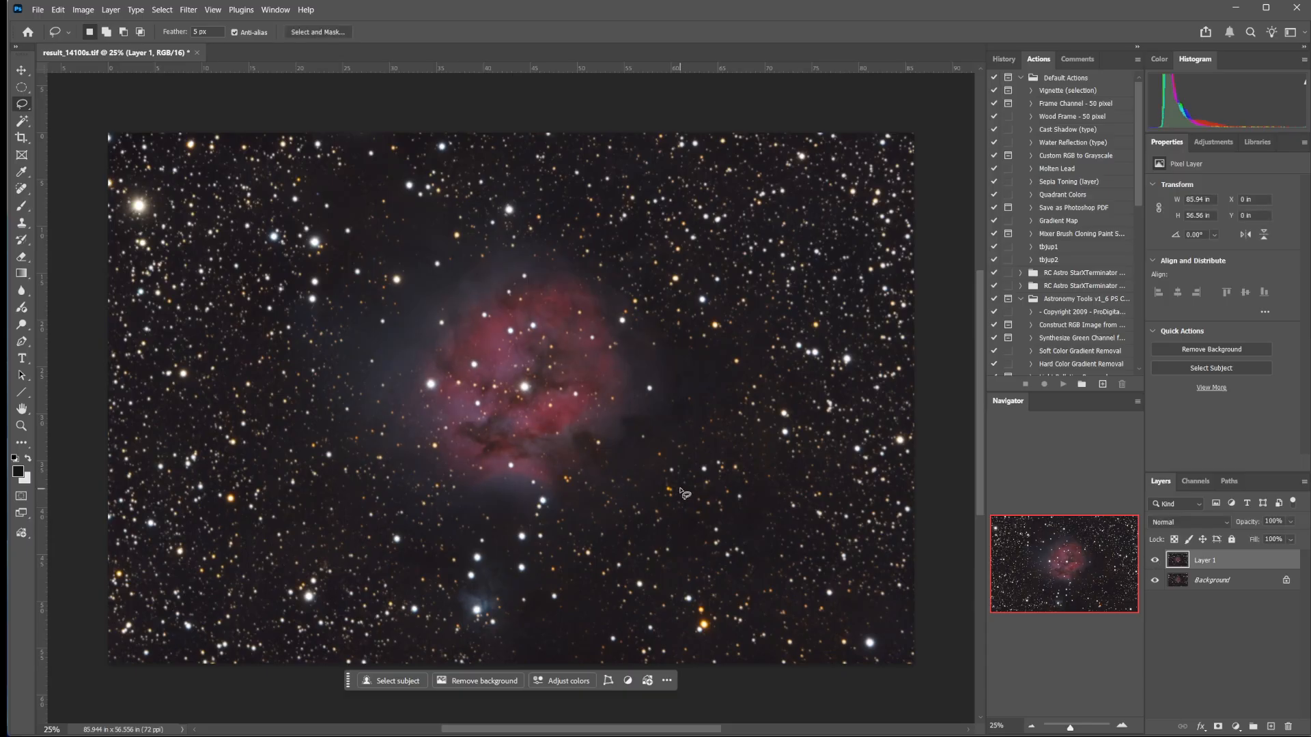